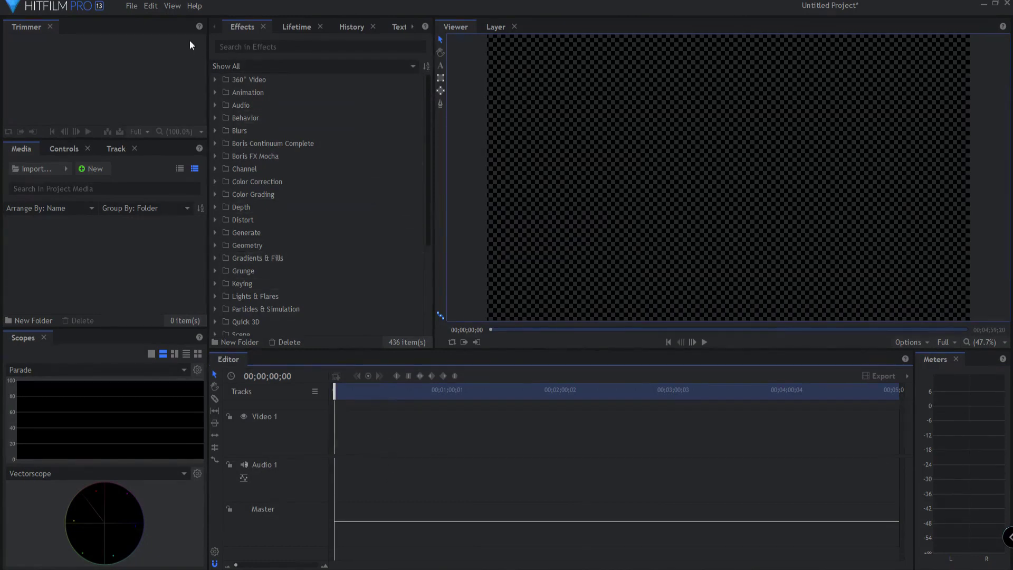
# Create Composite Shot 1 with default 1080p settings and compare the Editor timeline with its layer timeline
pyautogui.click(91, 169)
pyautogui.click(112, 186)
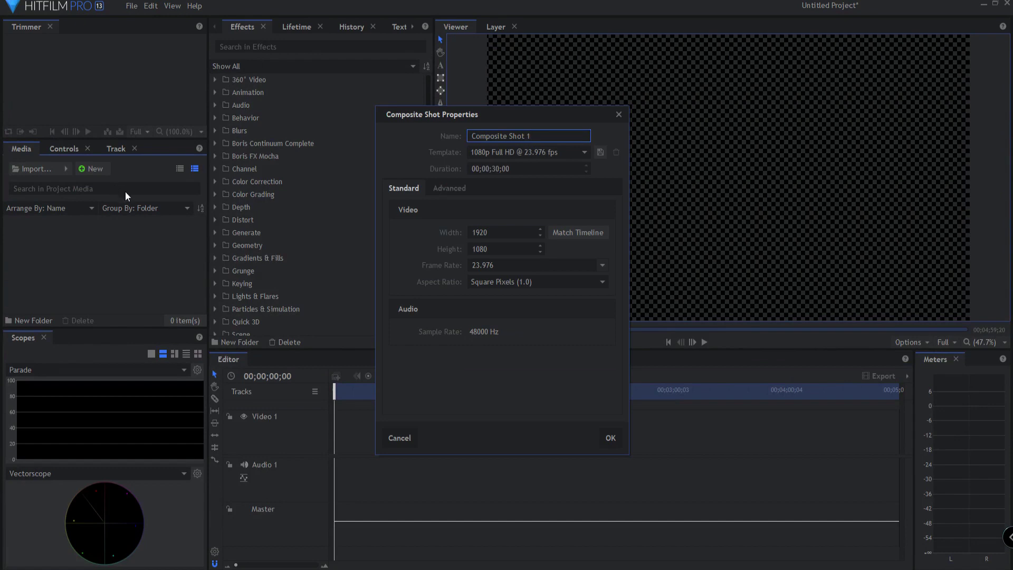
pyautogui.click(610, 439)
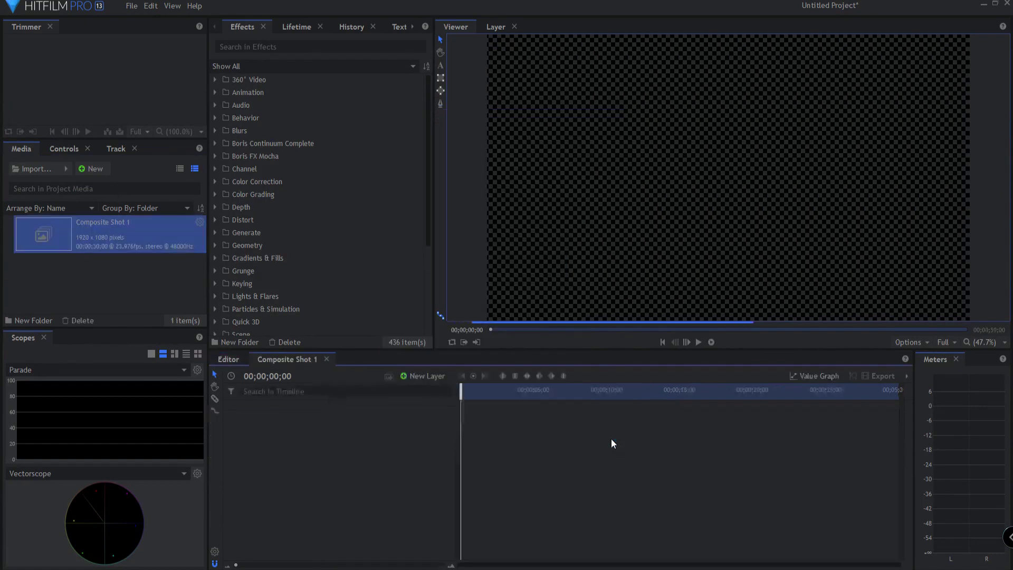
pyautogui.click(230, 358)
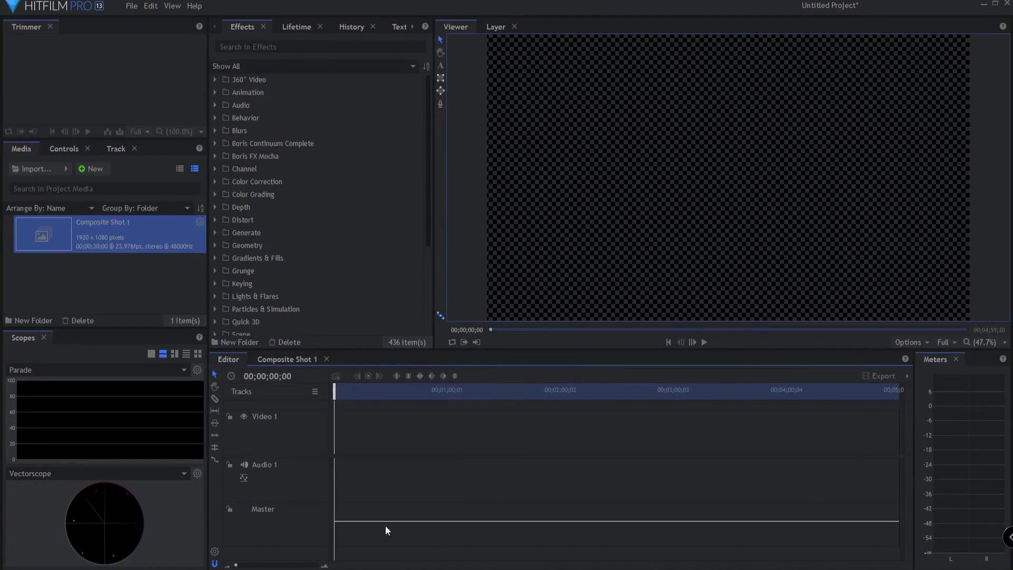
pyautogui.click(290, 358)
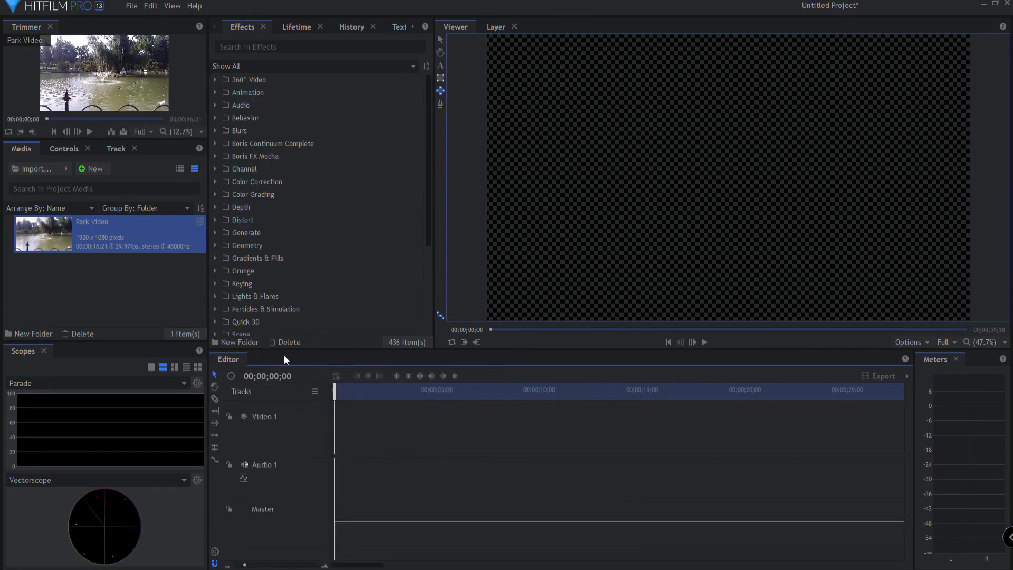
# Place Park Video at the timeline start and add a 'TEXT' title over the fountain
pyautogui.moveTo(320, 423); pyautogui.dragTo(337, 432)
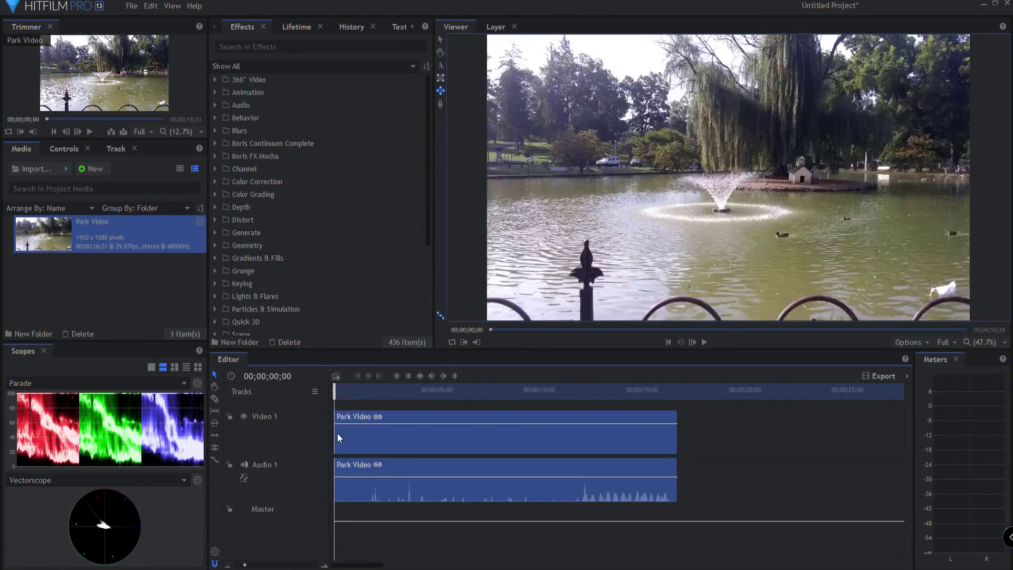
pyautogui.click(440, 65)
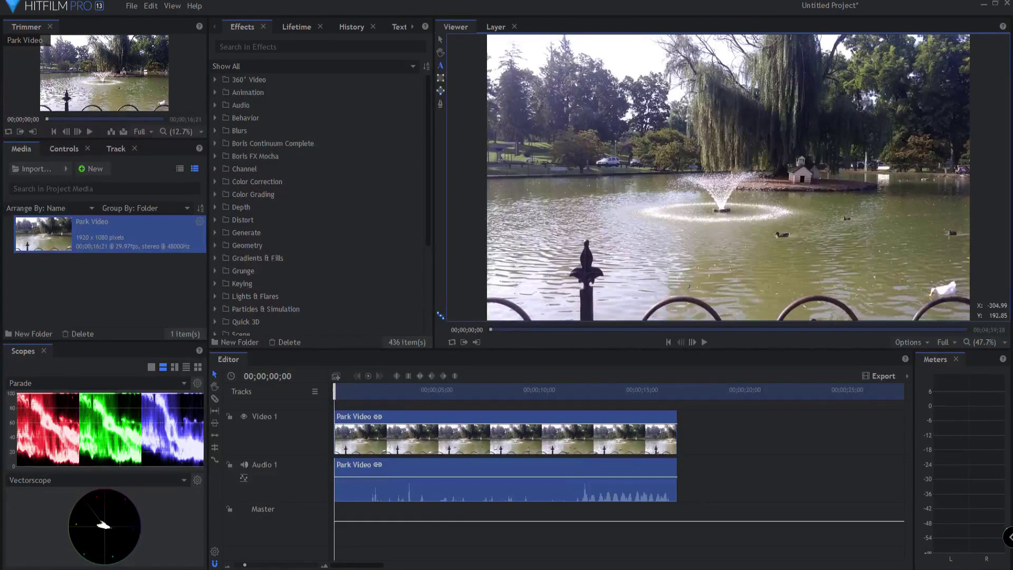
pyautogui.moveTo(656, 130); pyautogui.dragTo(858, 257)
pyautogui.write('TEXT')
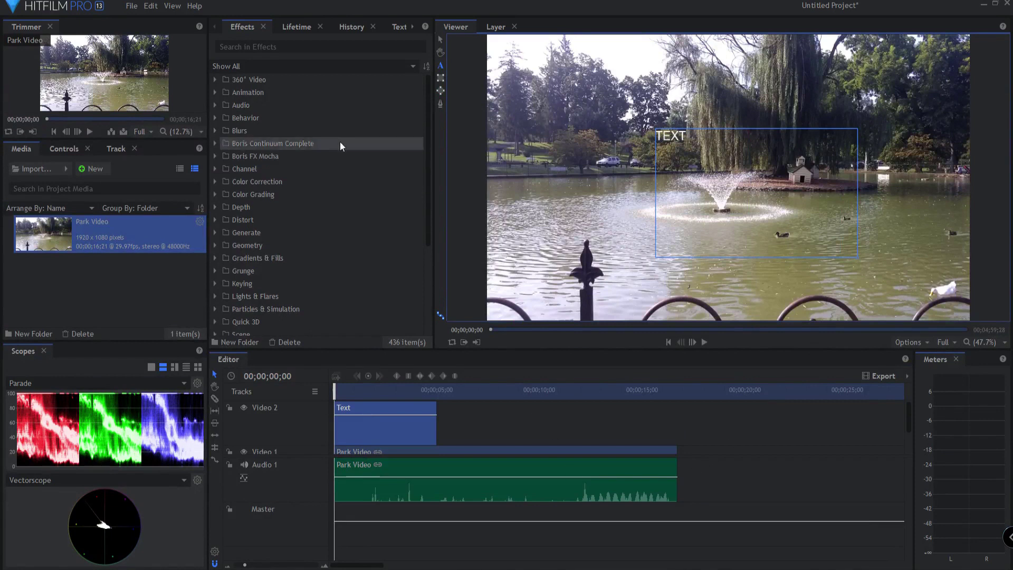
pyautogui.click(400, 475)
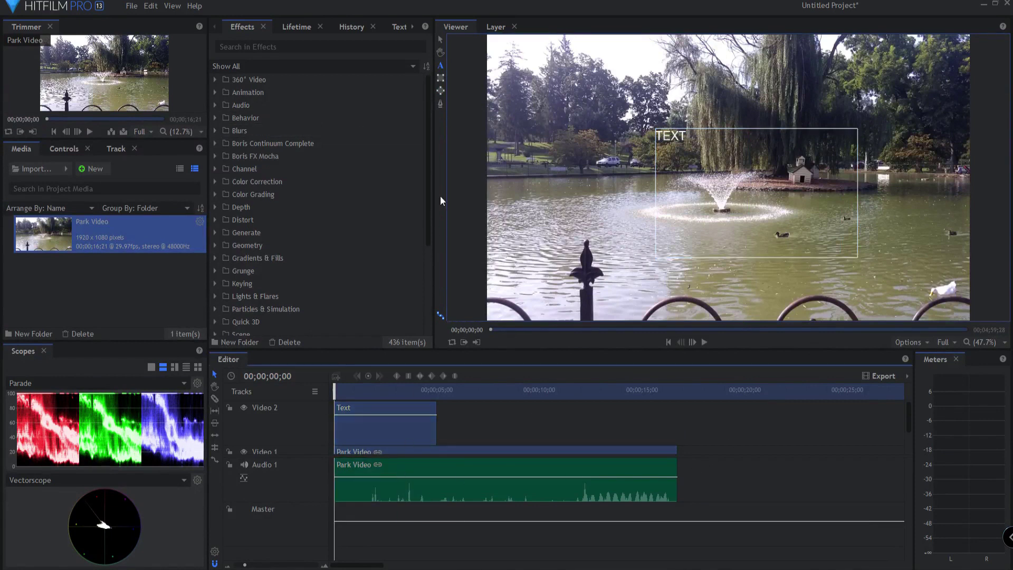
# Mask the video to an oval around the fountain and play it back
pyautogui.click(439, 90)
pyautogui.moveTo(612, 100); pyautogui.dragTo(837, 265)
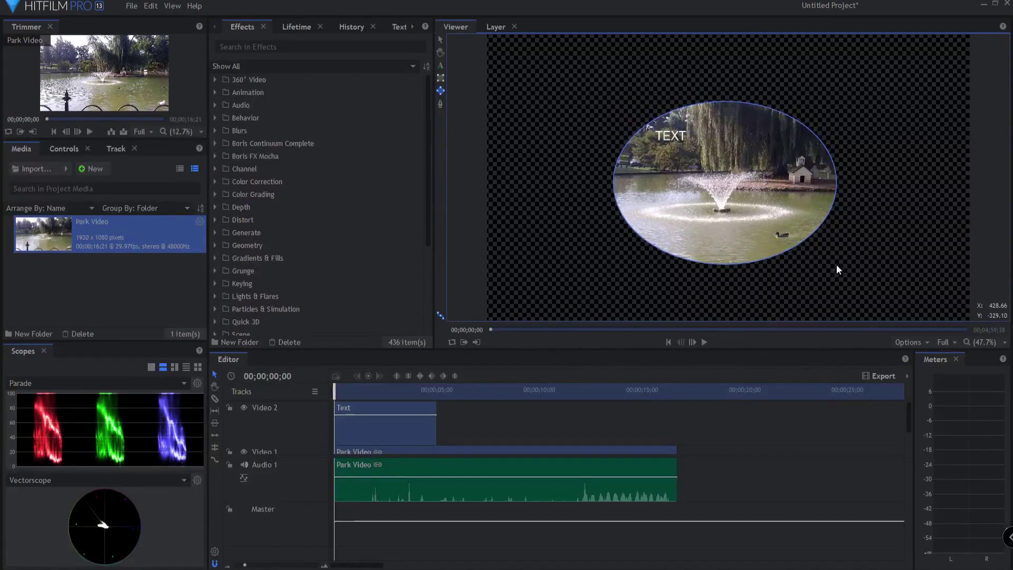
pyautogui.click(704, 342)
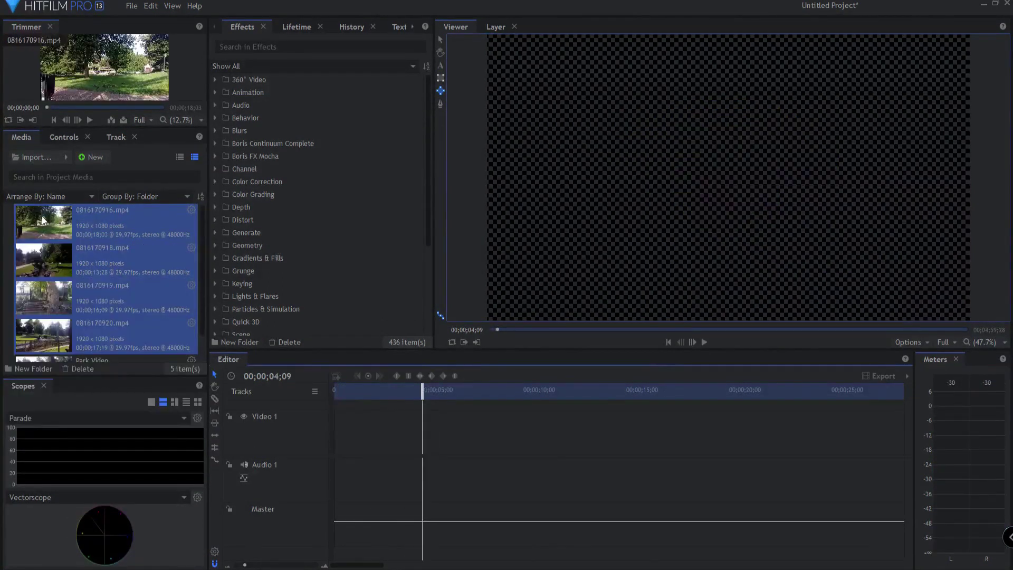
# Add the four park clips to the editor timeline and shorten the first clip
pyautogui.moveTo(328, 428); pyautogui.dragTo(335, 438)
pyautogui.moveTo(245, 565); pyautogui.dragTo(239, 565)
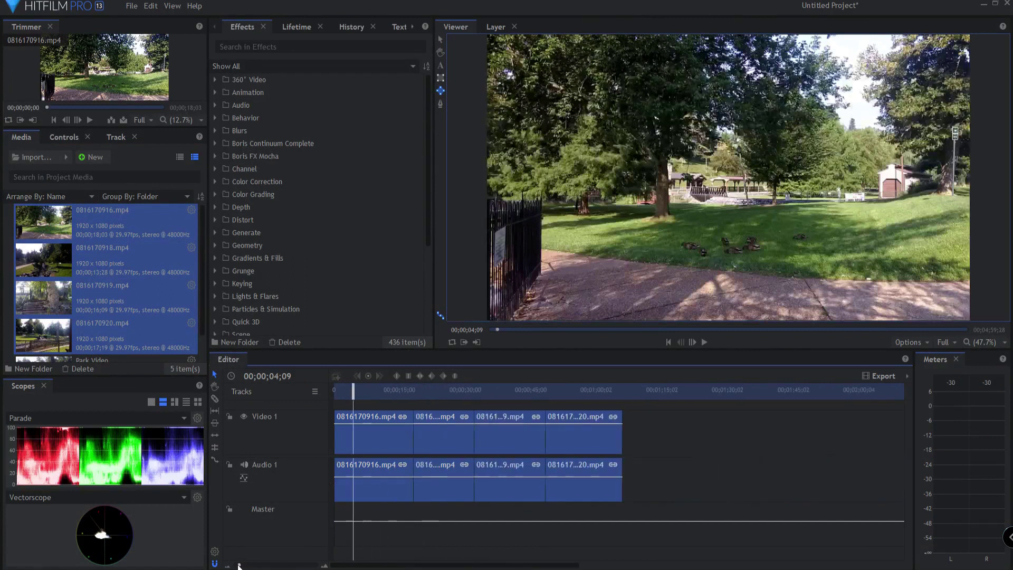
pyautogui.moveTo(413, 444)
pyautogui.mouseDown()
pyautogui.moveTo(386, 445)
pyautogui.moveTo(400, 442)
pyautogui.mouseUp()
# Butt the clips together with Ripple Delete Gap and add a Text clip on Video 2
pyautogui.moveTo(501, 442); pyautogui.dragTo(474, 443)
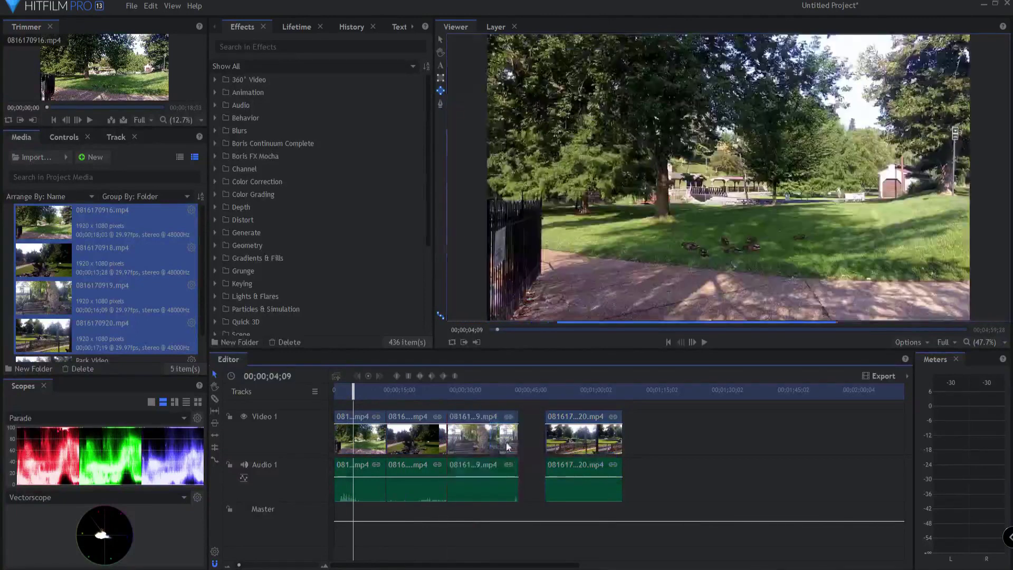
pyautogui.rightClick(525, 440)
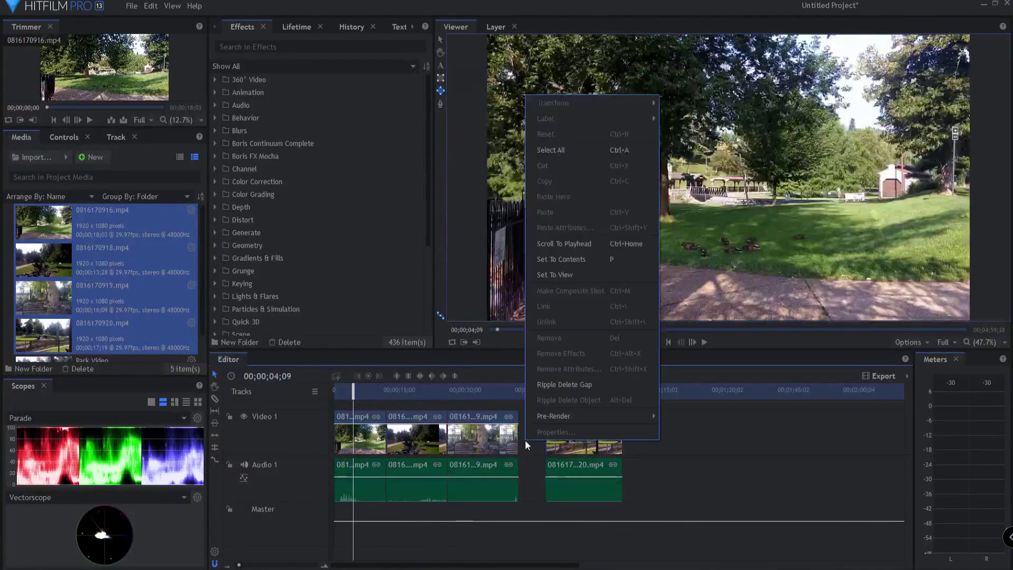
pyautogui.click(554, 385)
pyautogui.click(440, 65)
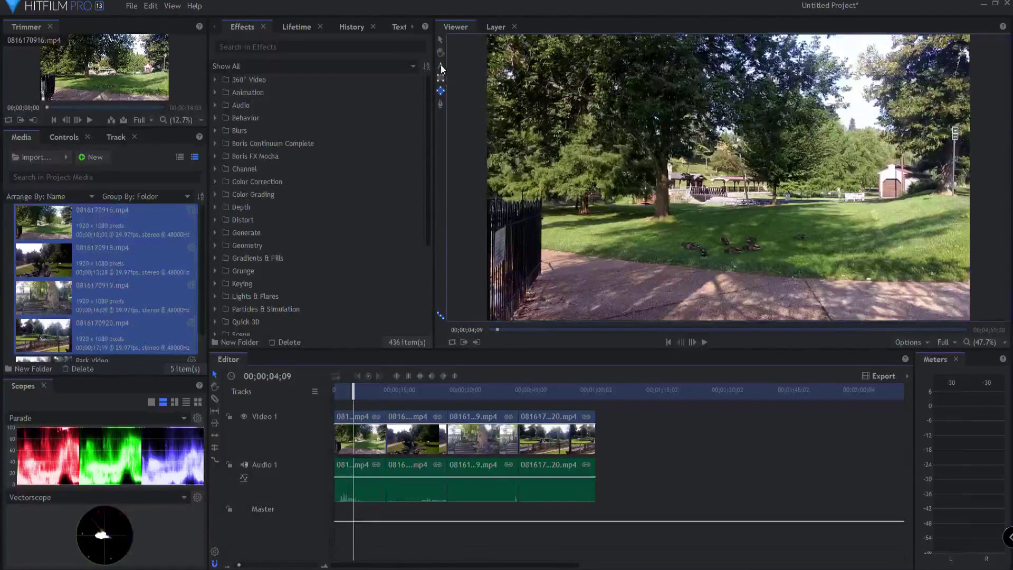
pyautogui.click(726, 179)
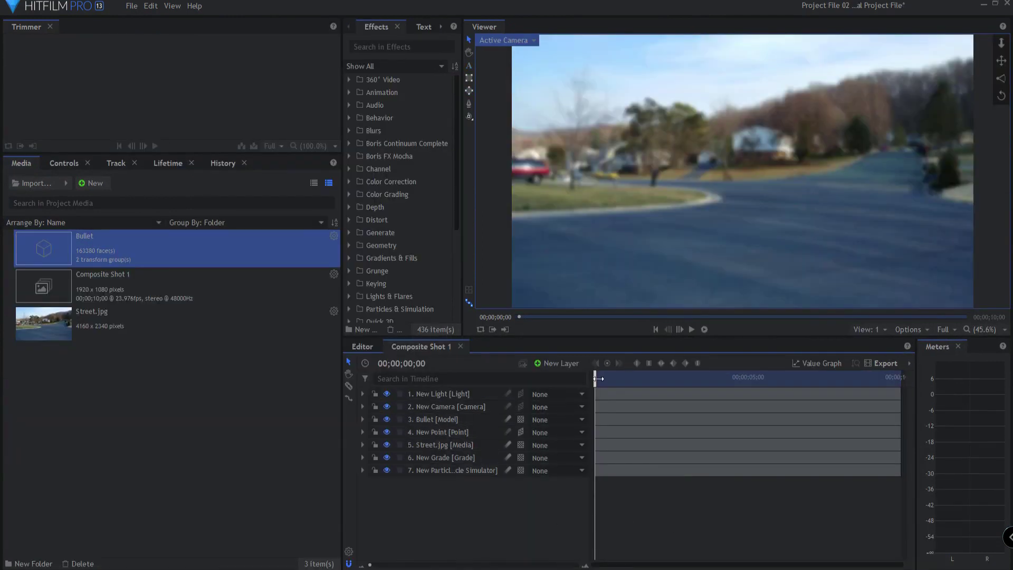
# Scrub to watch the bullet fly in and inspect the New Point and Street.jpg layers
pyautogui.moveTo(598, 378); pyautogui.dragTo(721, 378)
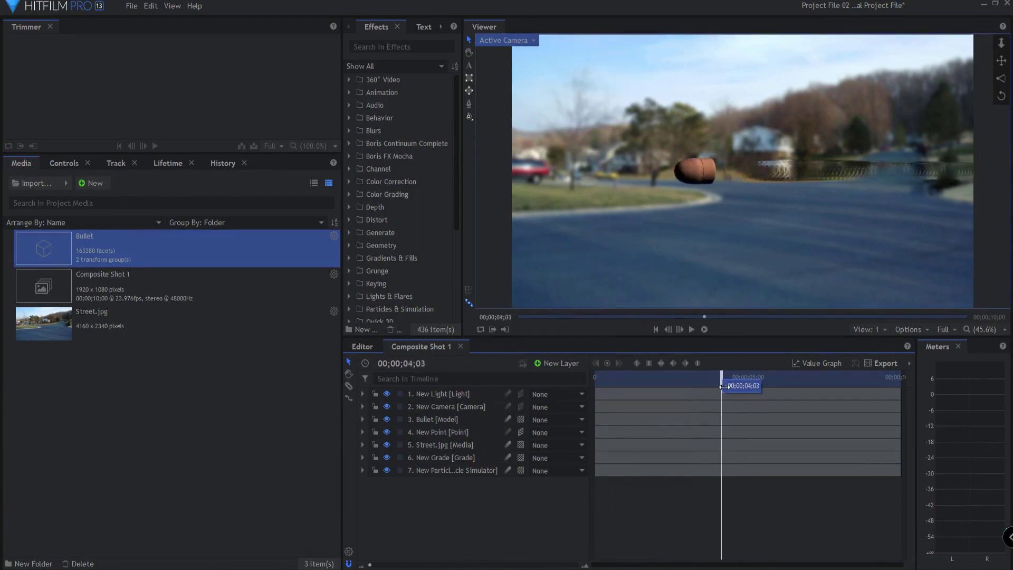
pyautogui.click(419, 433)
pyautogui.click(394, 444)
pyautogui.click(362, 445)
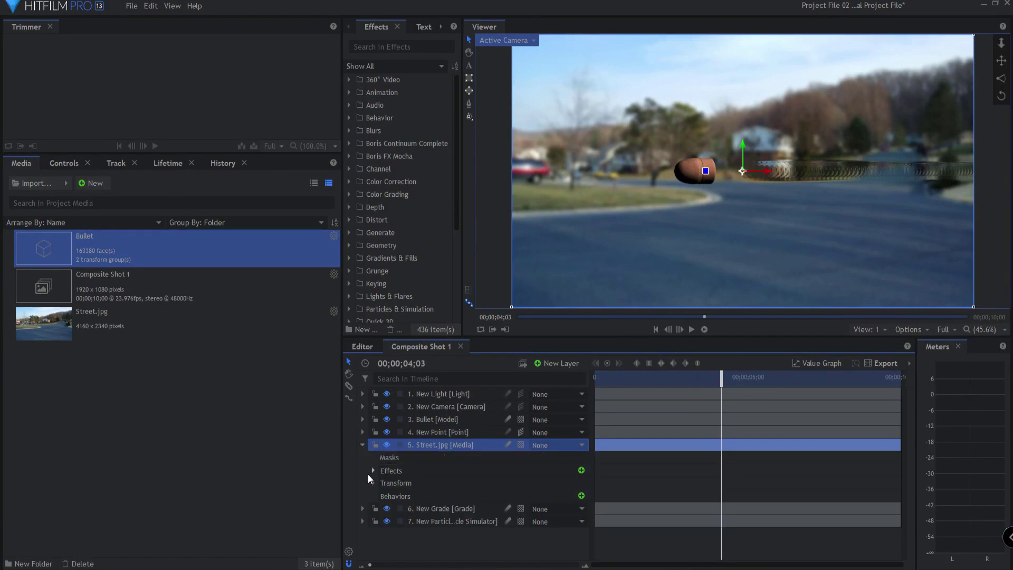
pyautogui.click(362, 444)
# Expand the Bullet model to its Rotation (Y) keyframes and scrub to watch it spin
pyautogui.click(362, 419)
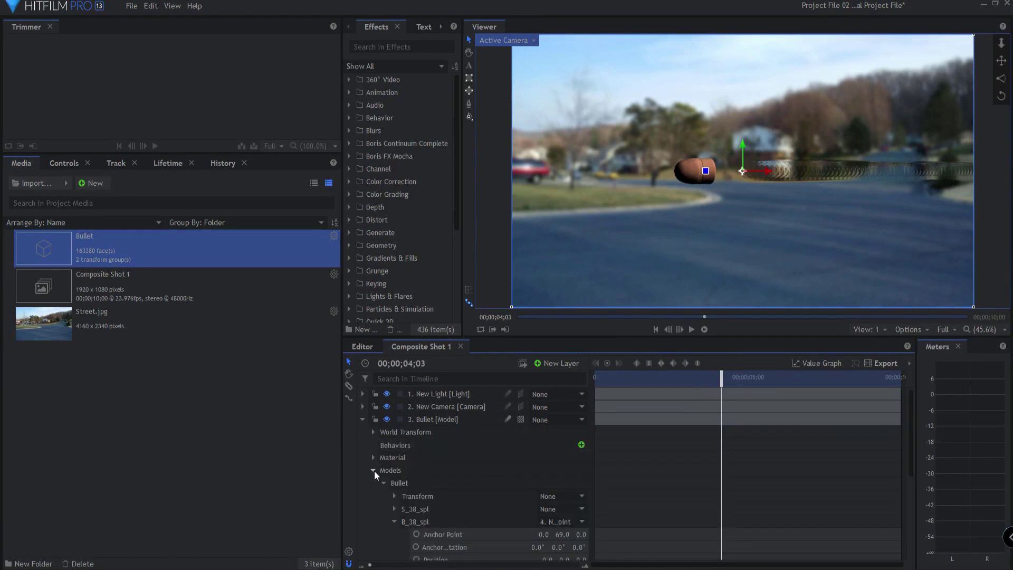
pyautogui.scroll(-3, 490, 506)
pyautogui.click(595, 500)
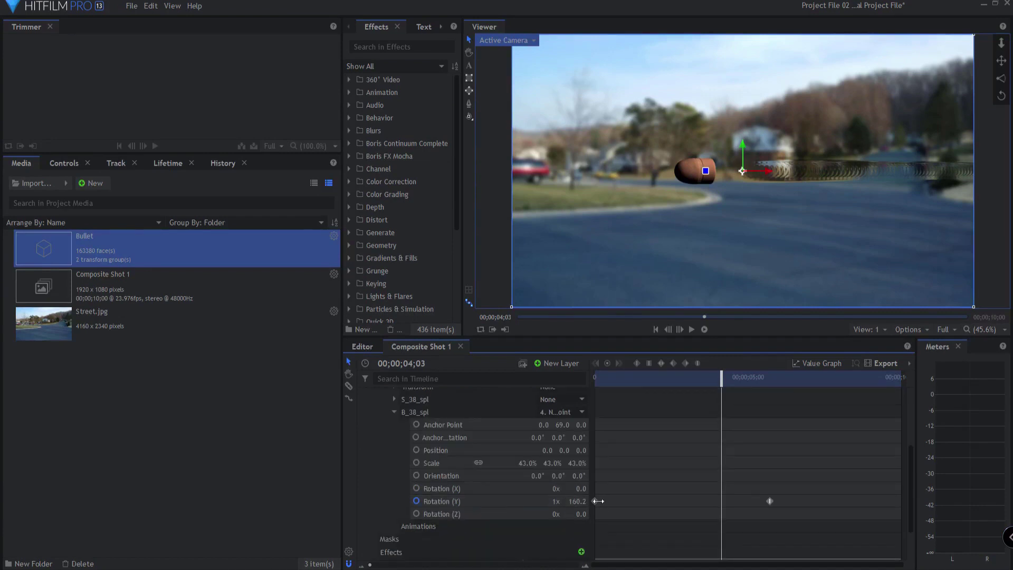
pyautogui.press('Home')
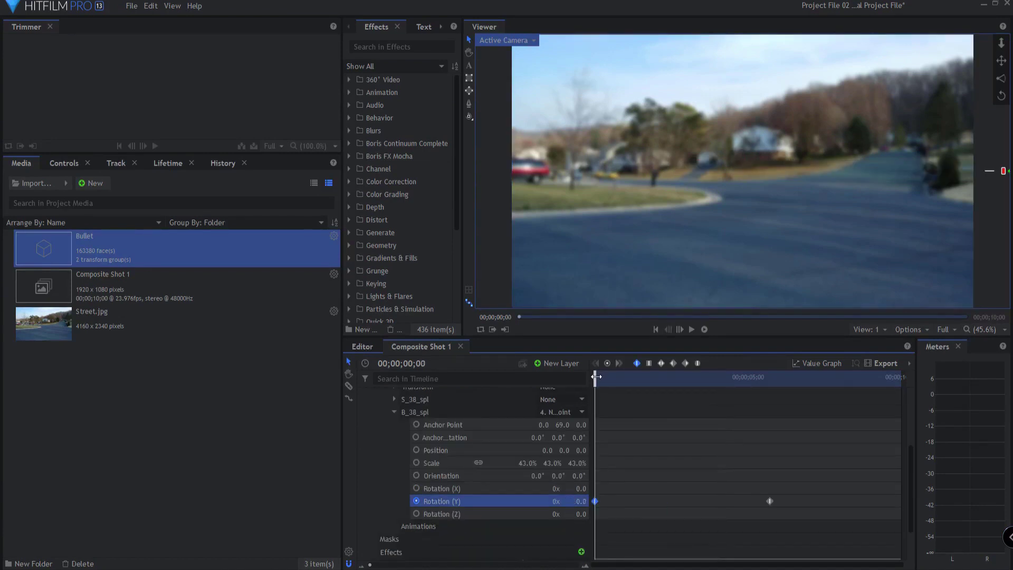
pyautogui.moveTo(596, 376); pyautogui.dragTo(769, 375)
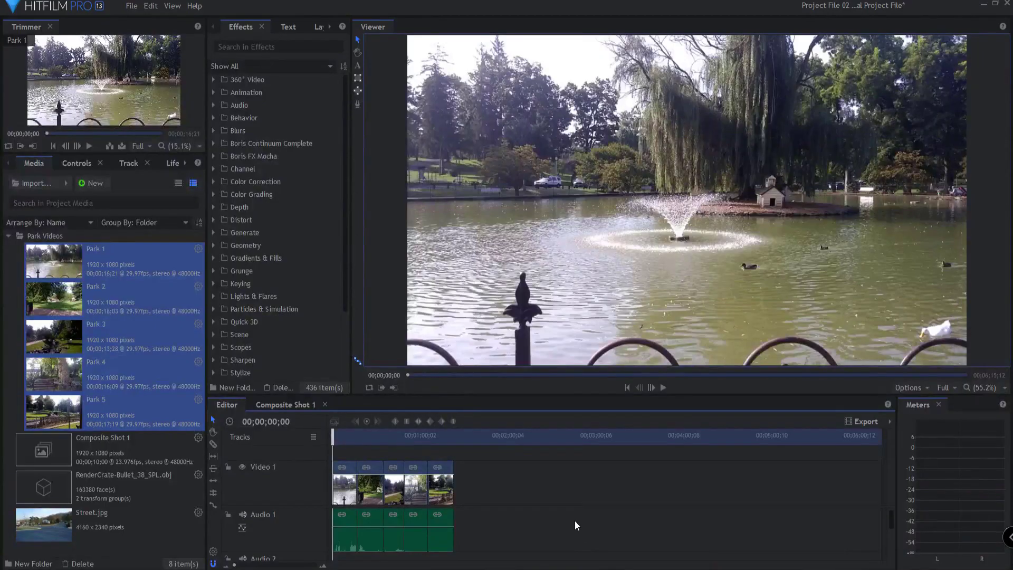
# Open gaps before Park 4 and Park 5, then review the bullet, New Point and Street.jpg layers
pyautogui.moveTo(442, 462); pyautogui.dragTo(495, 467)
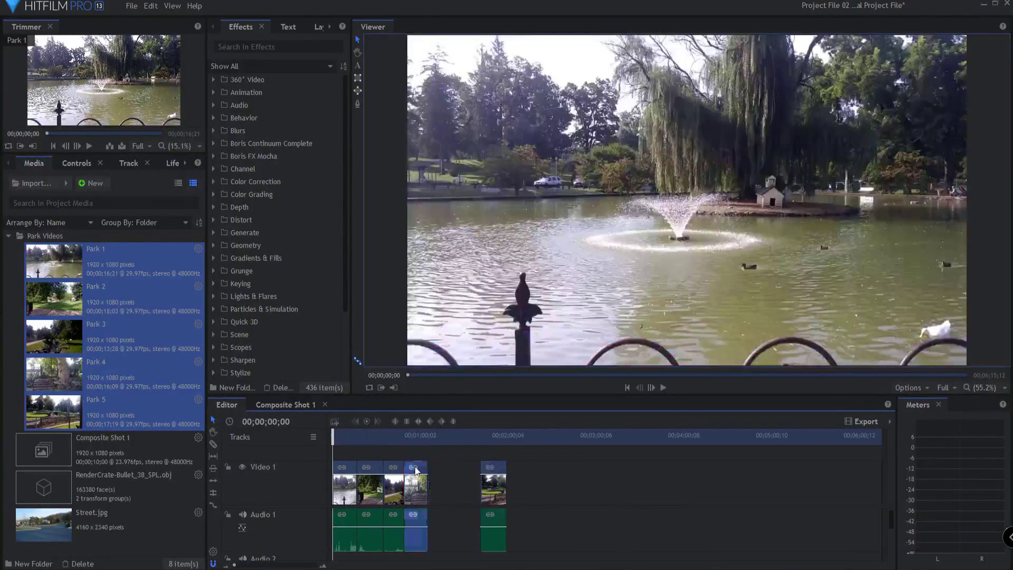
pyautogui.moveTo(416, 475); pyautogui.dragTo(379, 471)
pyautogui.click(292, 403)
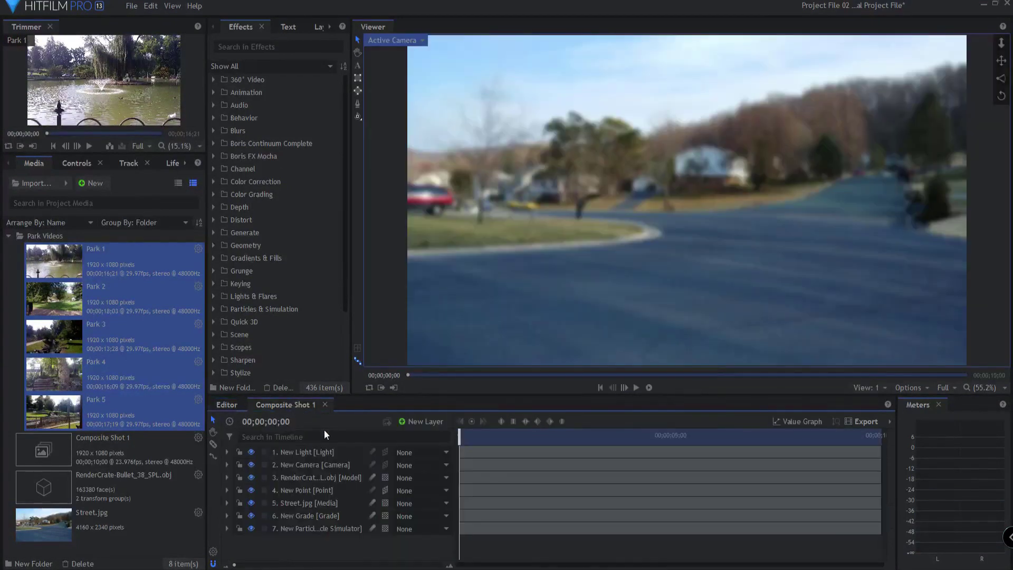
pyautogui.click(313, 473)
pyautogui.click(315, 492)
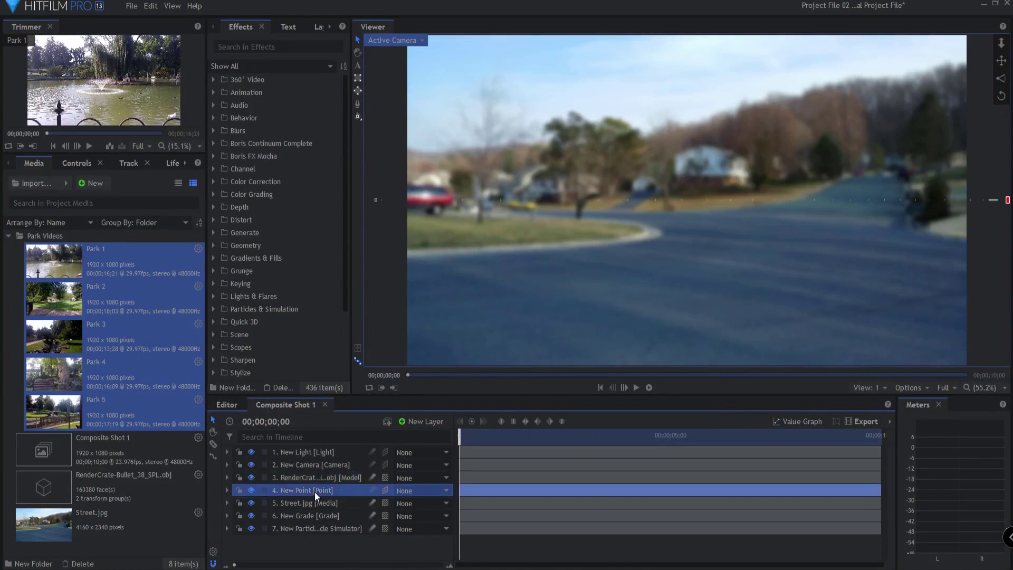
pyautogui.click(312, 503)
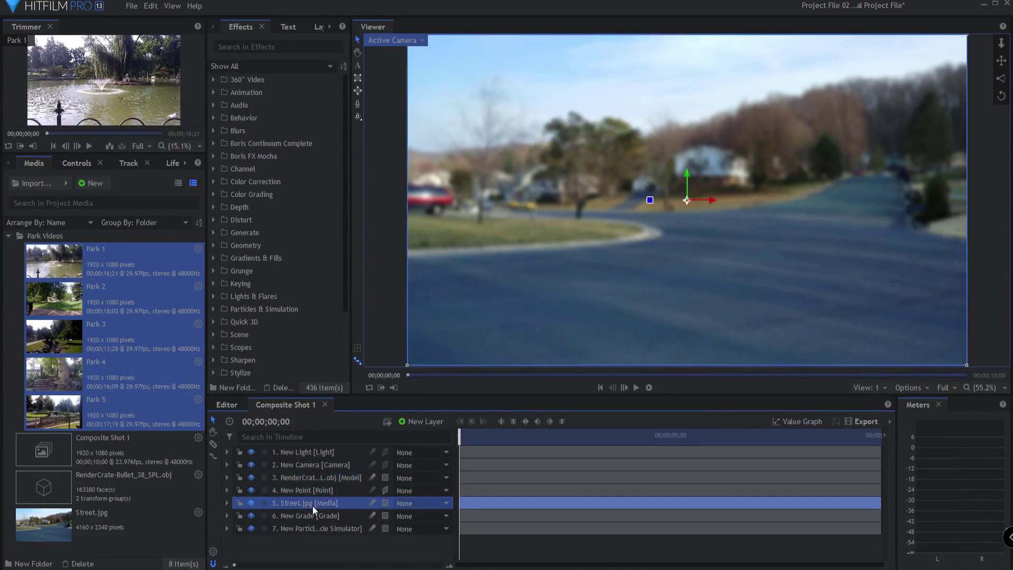
# Close the gap on the editor timeline with Ripple Delete Gap and reposition a clip
pyautogui.click(226, 404)
pyautogui.click(372, 470)
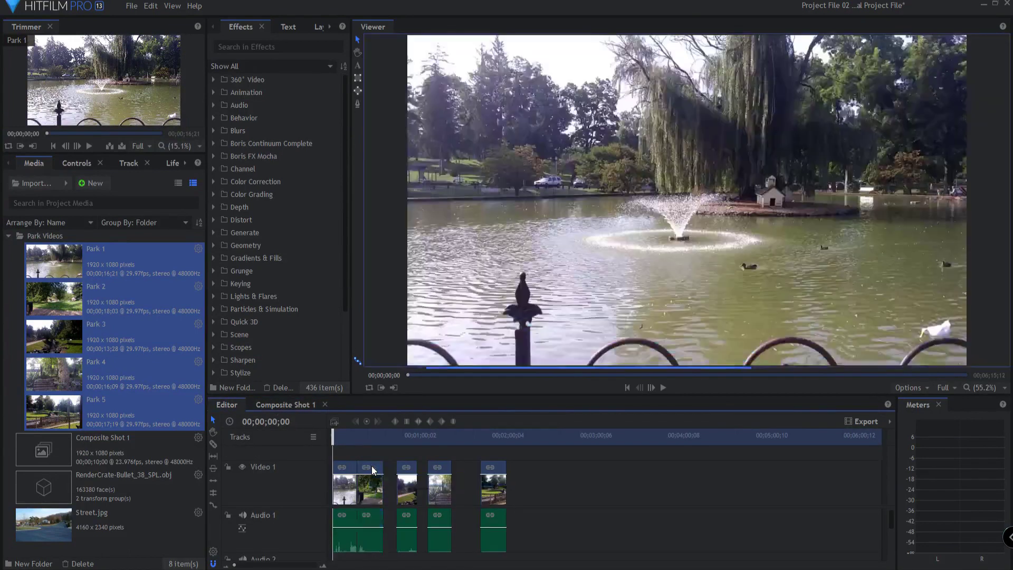
pyautogui.rightClick(469, 479)
pyautogui.click(509, 425)
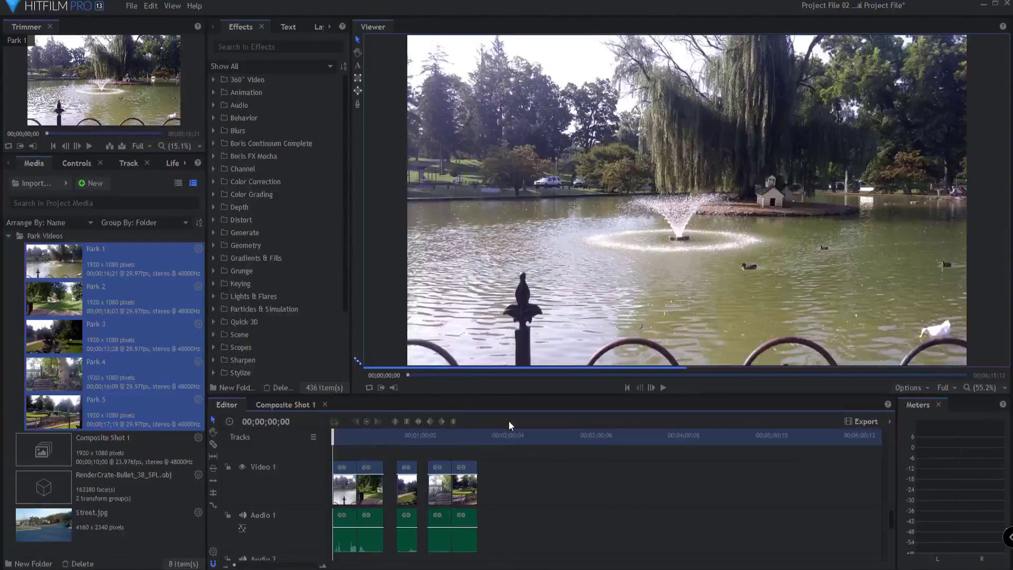
pyautogui.moveTo(436, 465); pyautogui.dragTo(398, 444)
# Shorten the New Point layer in Composite Shot 1 and play the composite to preview the particles
pyautogui.click(277, 404)
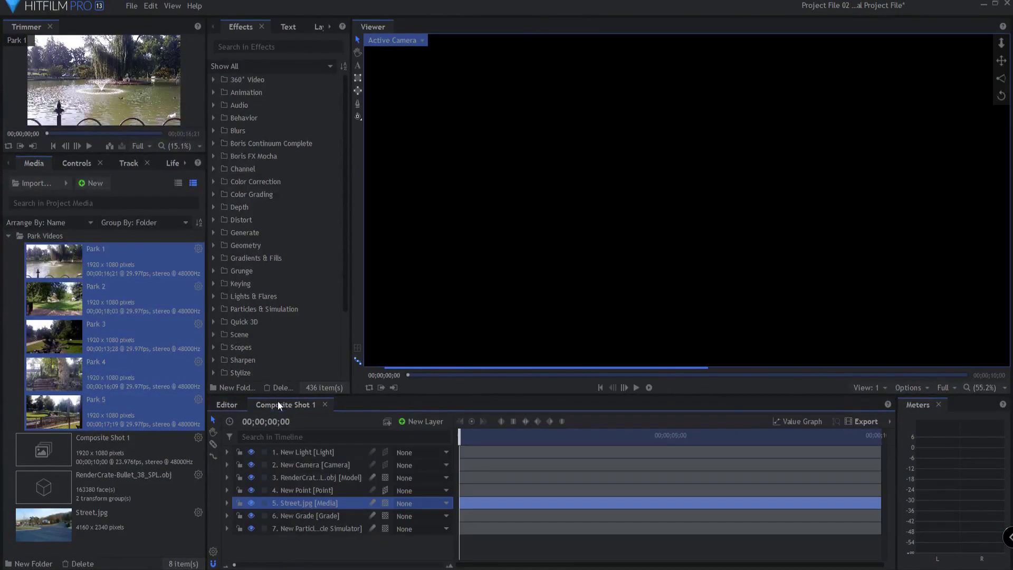
pyautogui.click(311, 492)
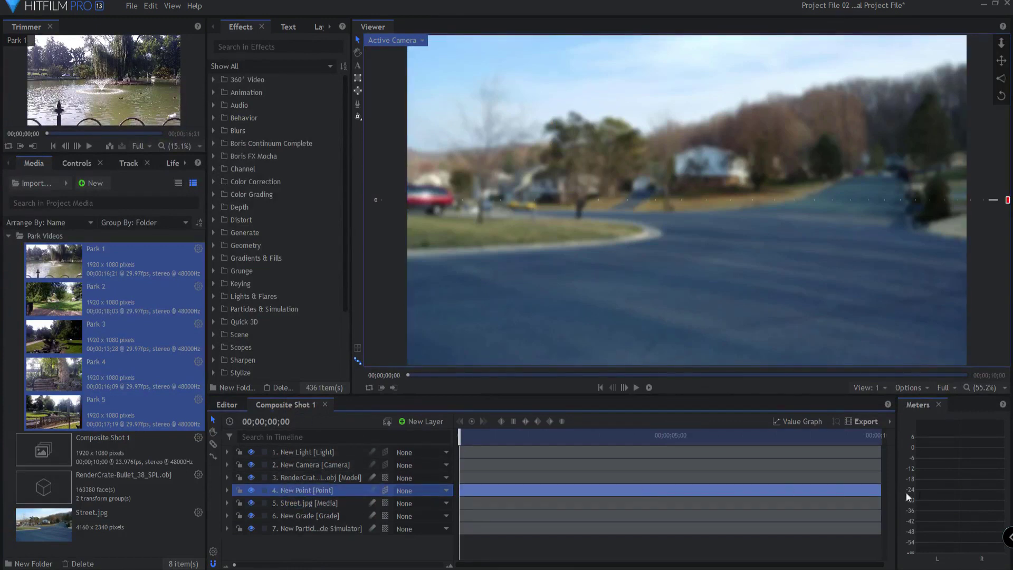
pyautogui.moveTo(882, 492); pyautogui.dragTo(817, 492)
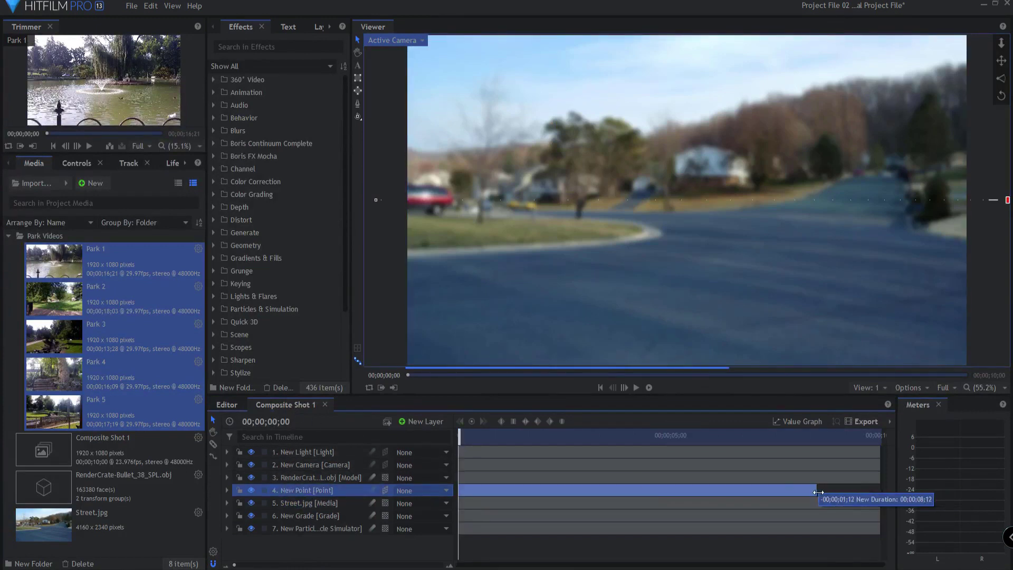
pyautogui.click(319, 503)
pyautogui.click(299, 517)
pyautogui.click(306, 529)
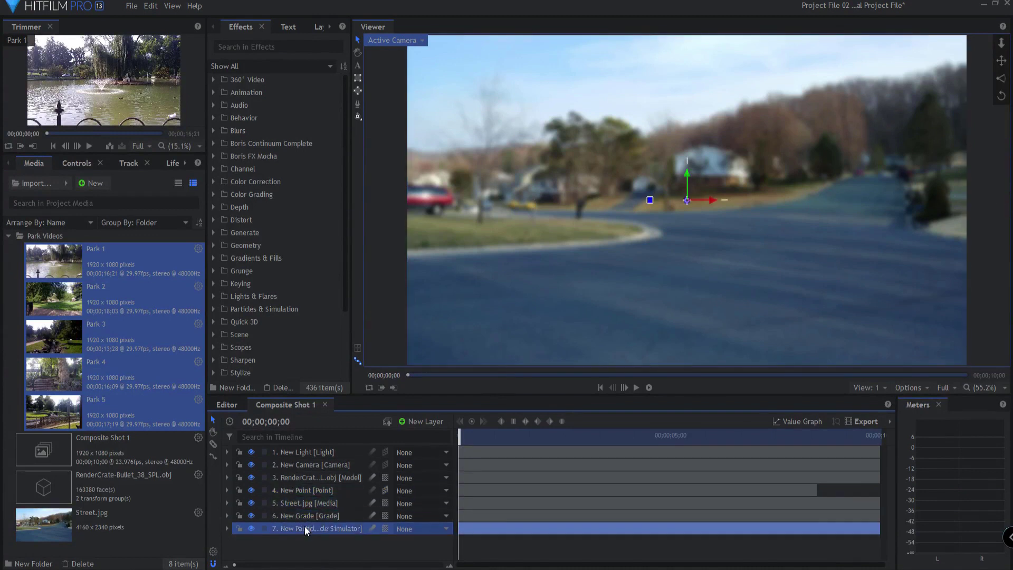
pyautogui.click(636, 387)
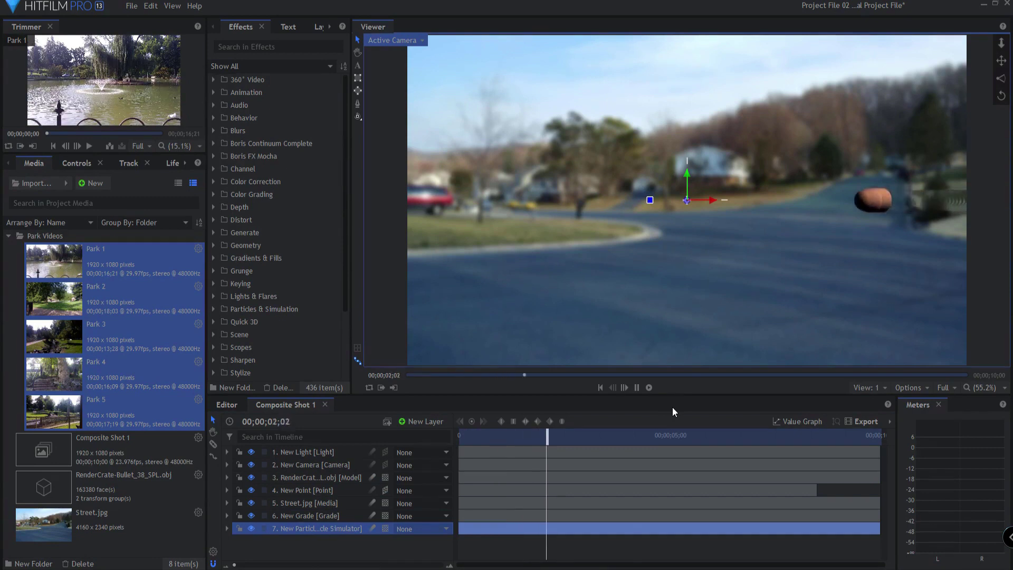
# Draw an elliptical mask on the Street.jpg layer
pyautogui.click(817, 489)
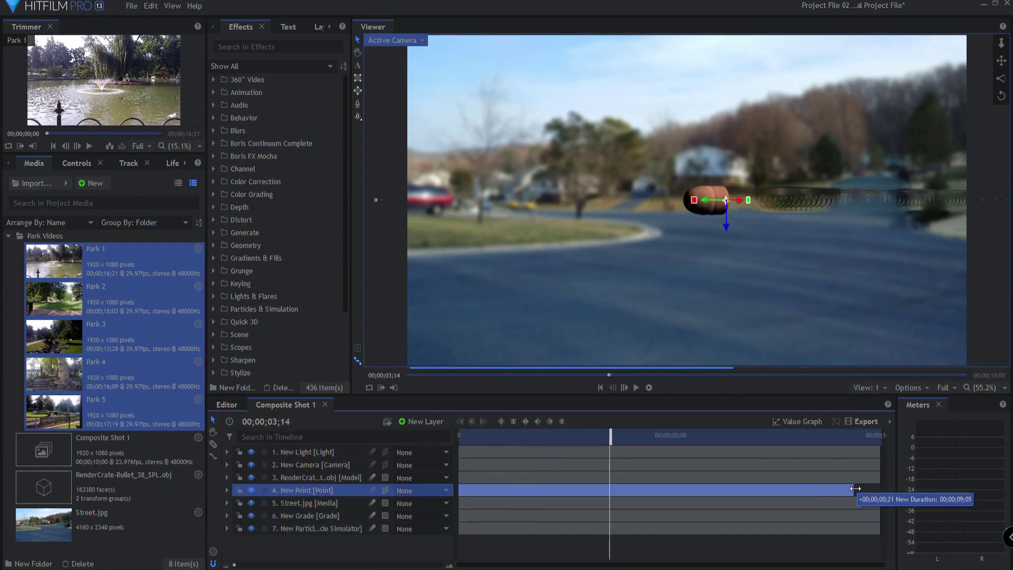
pyautogui.click(822, 502)
pyautogui.click(358, 91)
pyautogui.moveTo(461, 68)
pyautogui.mouseDown()
pyautogui.moveTo(907, 289)
pyautogui.moveTo(914, 309)
pyautogui.mouseUp()
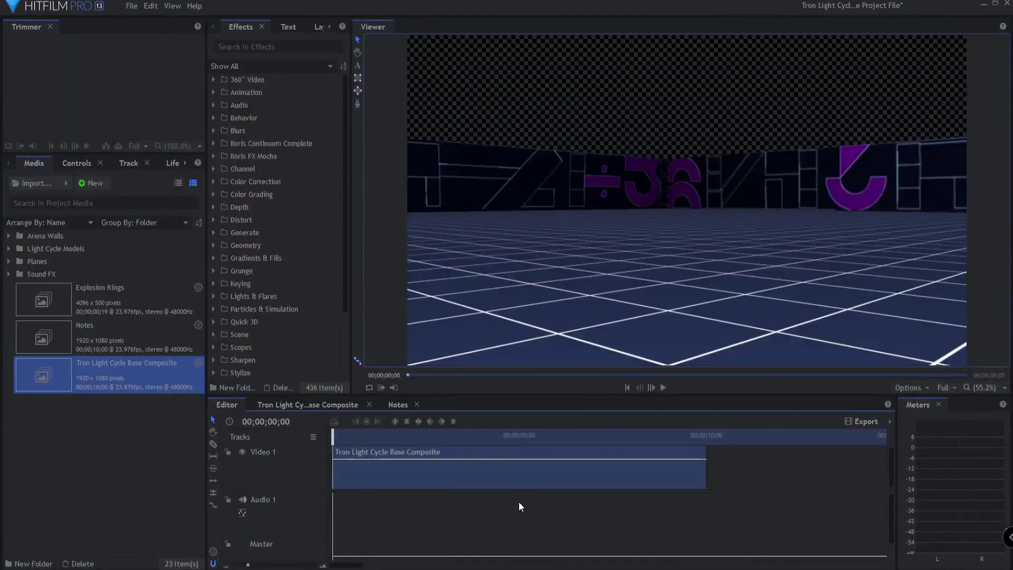
# Play the Tron editor timeline, then play its Base Composite and scrub to about seven seconds
pyautogui.click(664, 389)
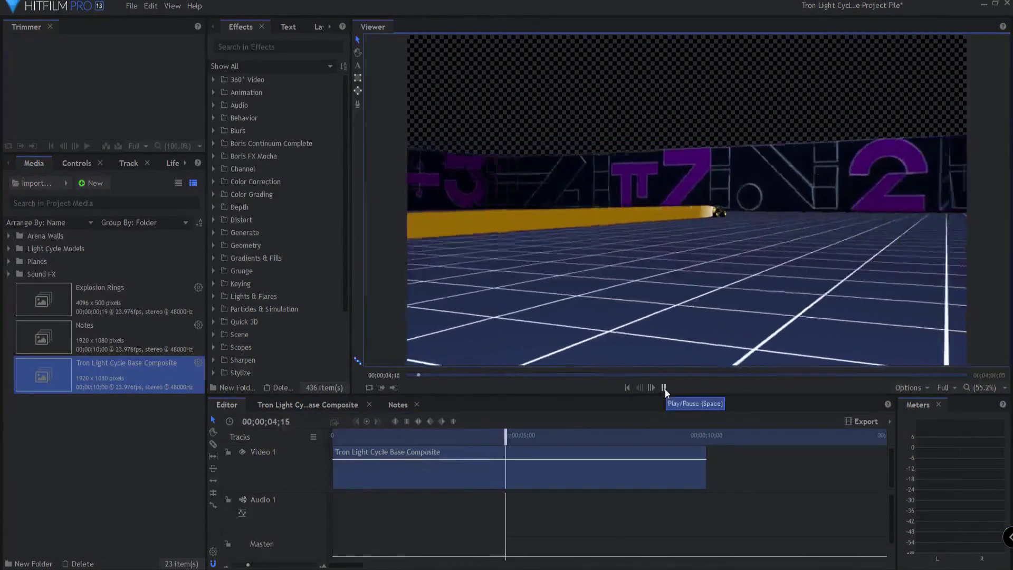
pyautogui.click(665, 389)
pyautogui.click(319, 405)
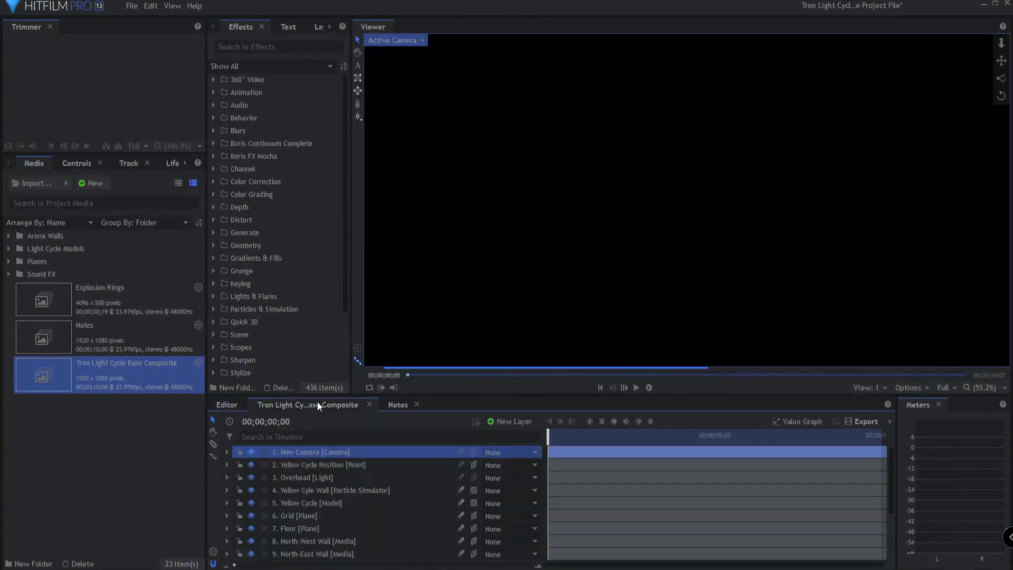
pyautogui.click(637, 389)
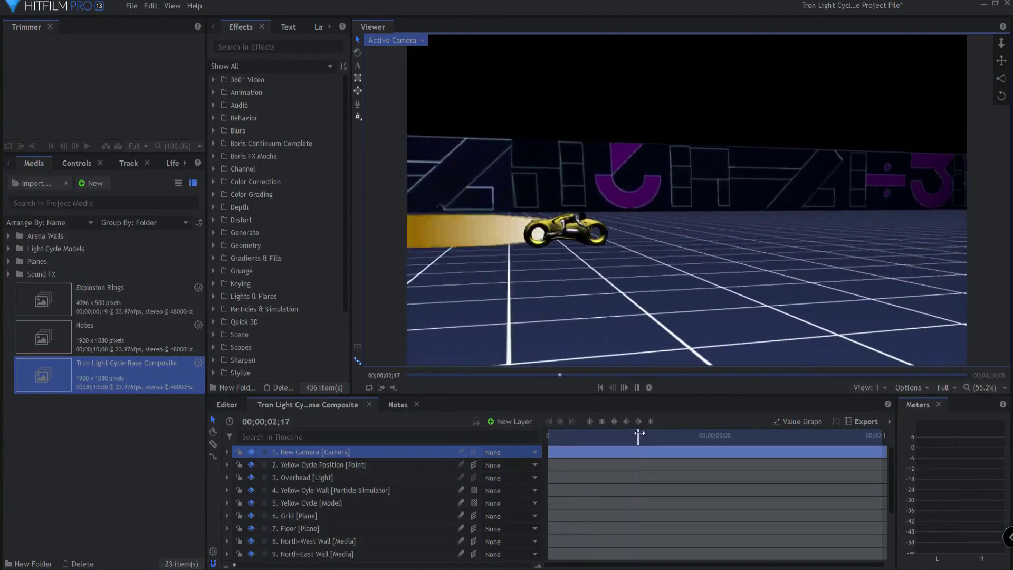
pyautogui.moveTo(644, 434); pyautogui.dragTo(870, 434)
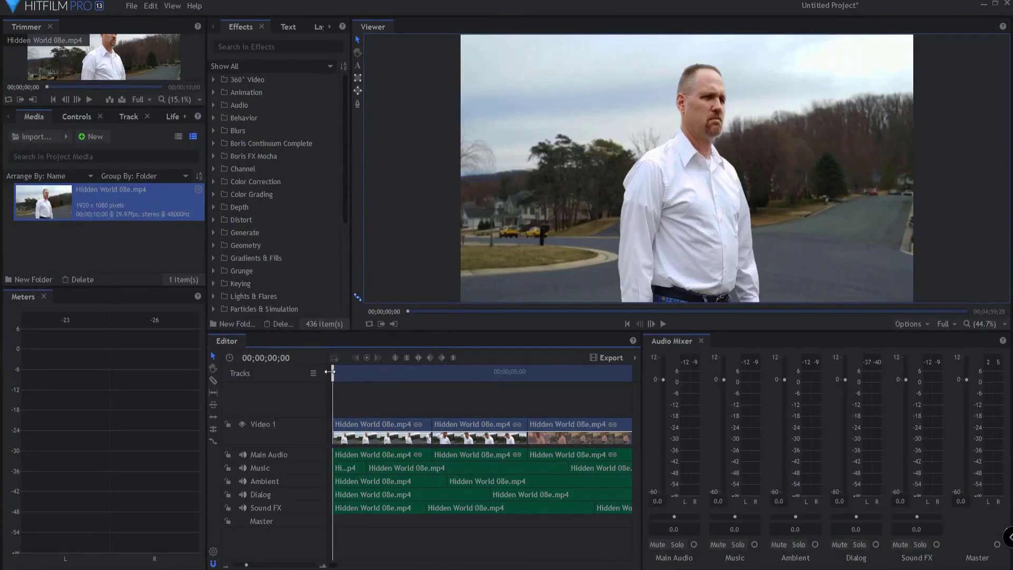
# Scrub through the Hidden World clip and browse the Audio effects folder
pyautogui.moveTo(330, 372); pyautogui.dragTo(354, 373)
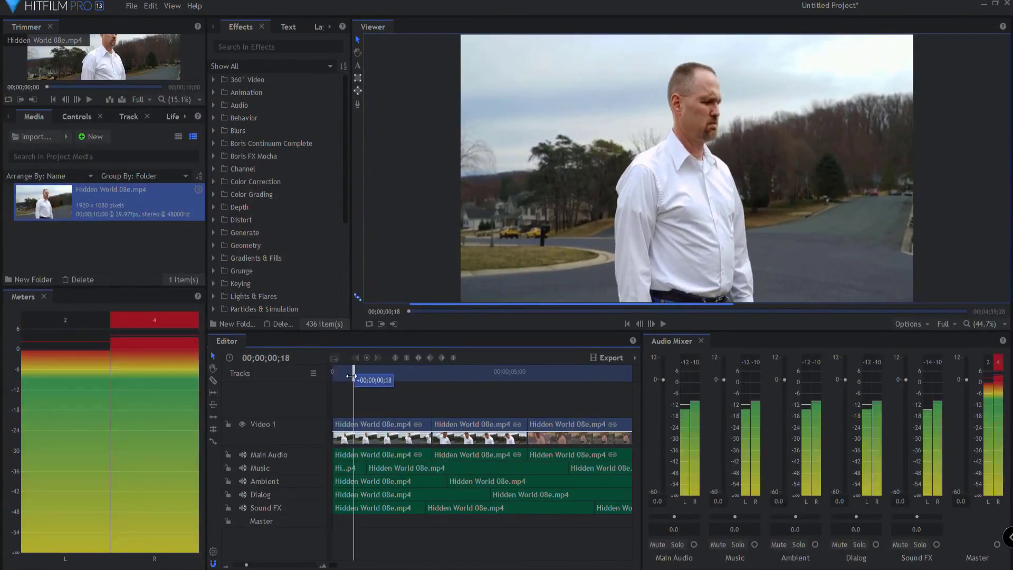
pyautogui.click(214, 105)
pyautogui.scroll(-2, 346, 165)
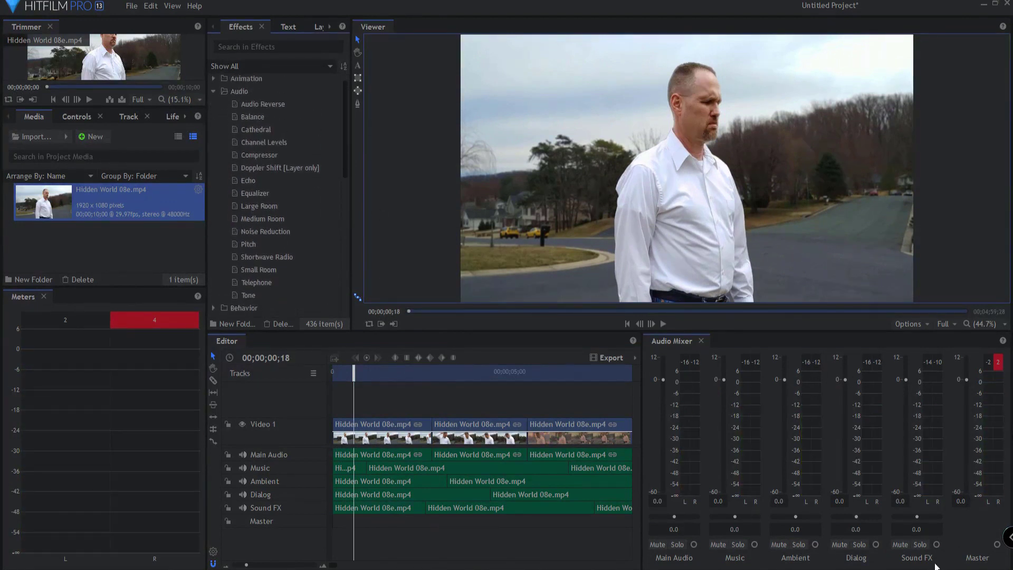
pyautogui.moveTo(350, 365); pyautogui.dragTo(370, 372)
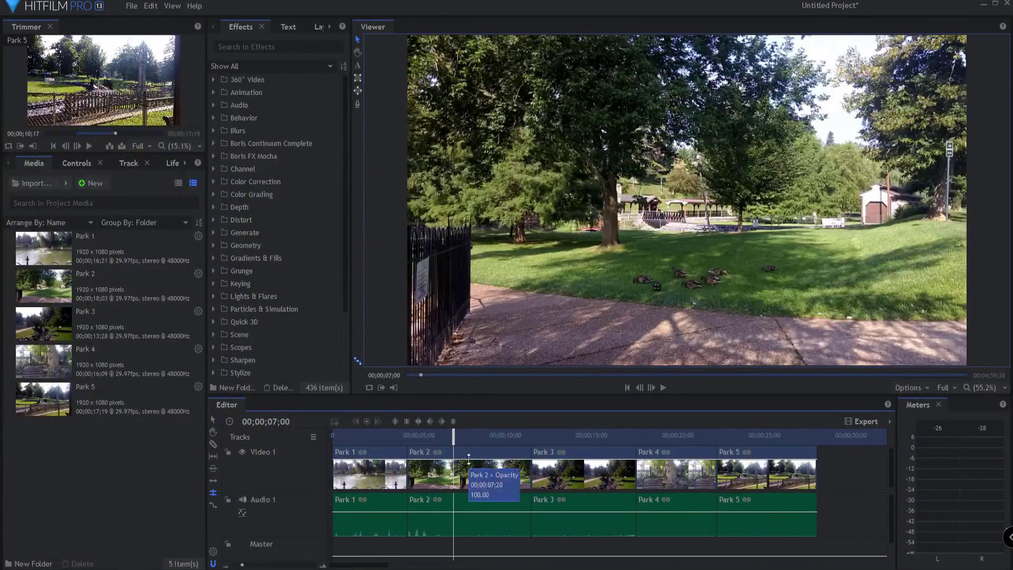
# Slip Park 2, then put Park 1 on an empty timeline with an ellipse mask around the fountain
pyautogui.moveTo(468, 458)
pyautogui.mouseDown()
pyautogui.moveTo(458, 458)
pyautogui.moveTo(475, 457)
pyautogui.mouseUp()
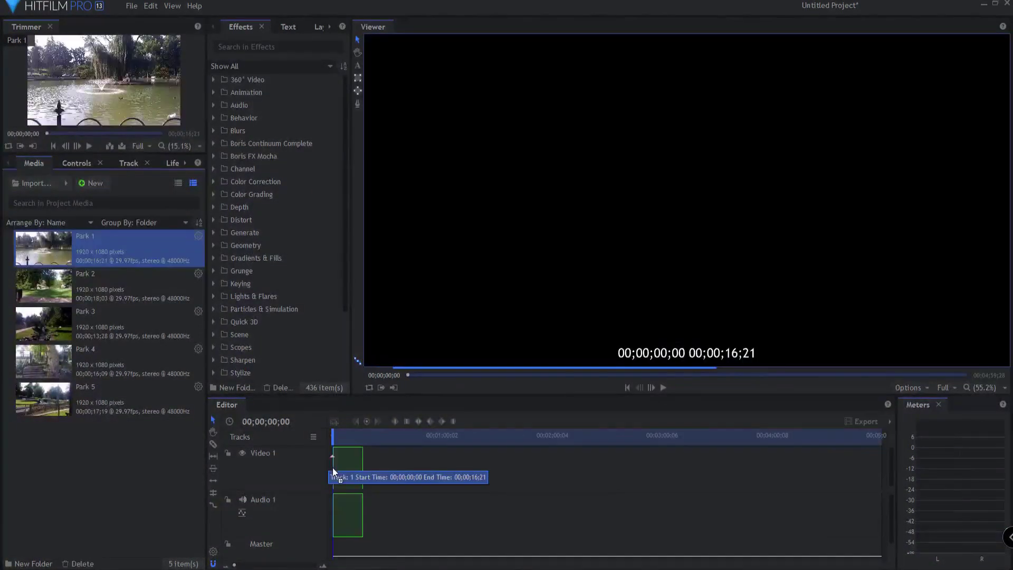
pyautogui.moveTo(340, 464); pyautogui.dragTo(337, 459)
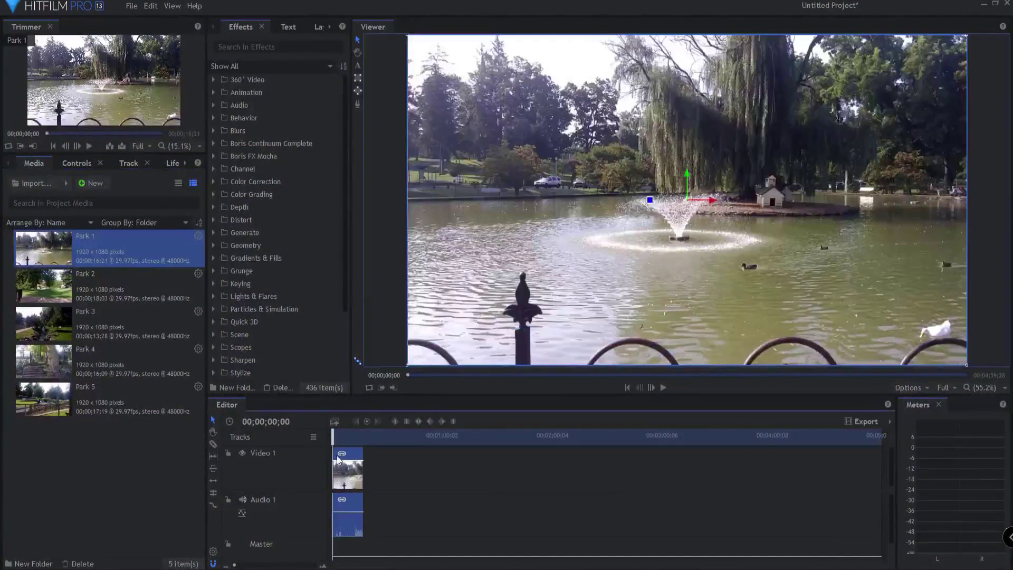
pyautogui.click(358, 90)
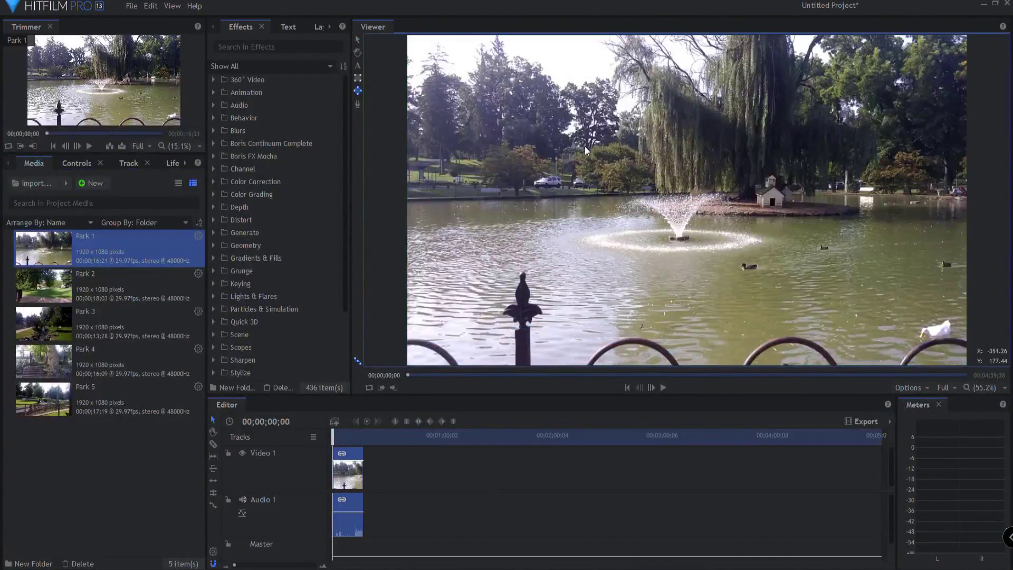
pyautogui.moveTo(585, 147); pyautogui.dragTo(771, 286)
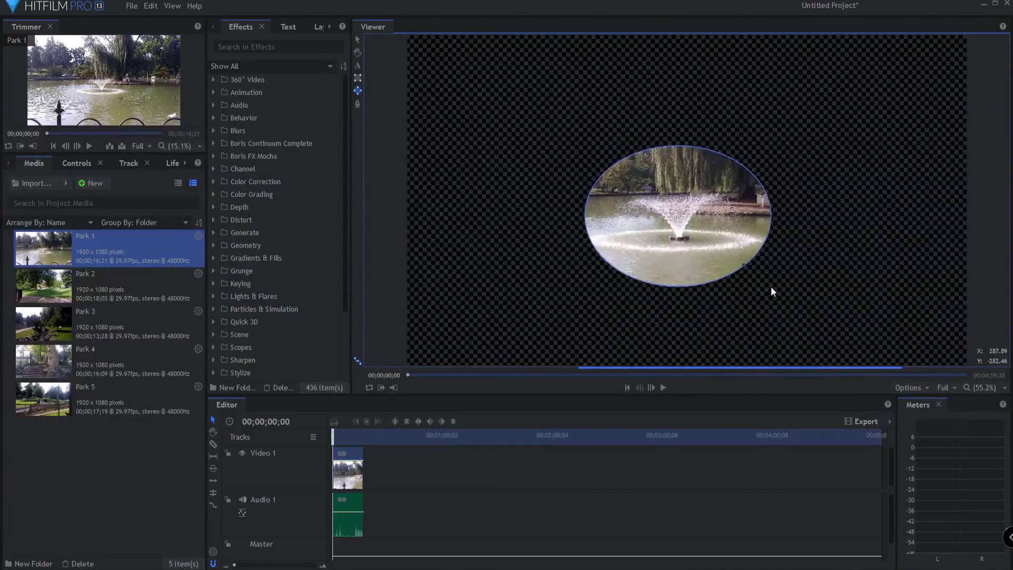
# Play back the masked fountain clip and the timeline with its title clip
pyautogui.click(663, 390)
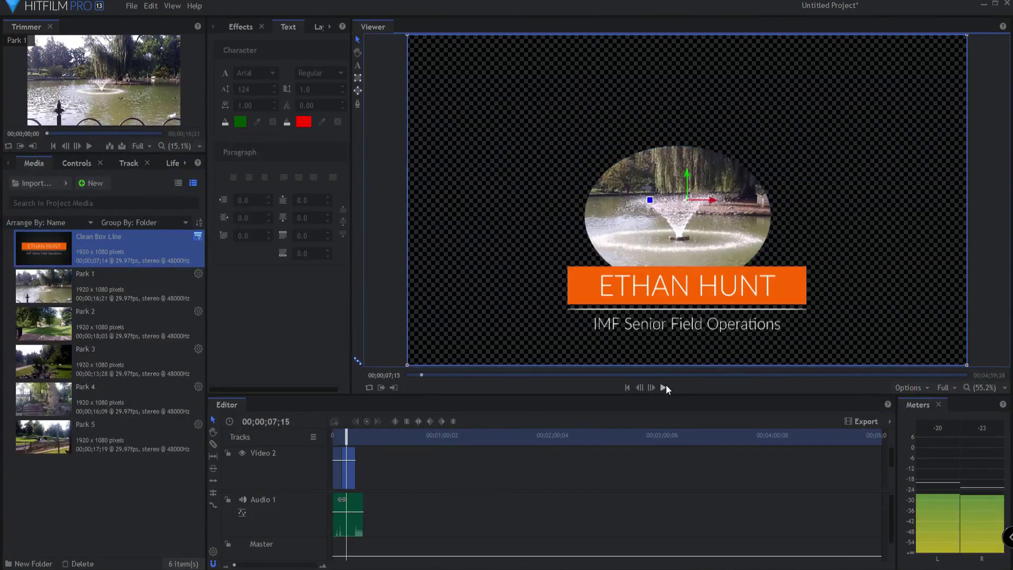
pyautogui.click(664, 388)
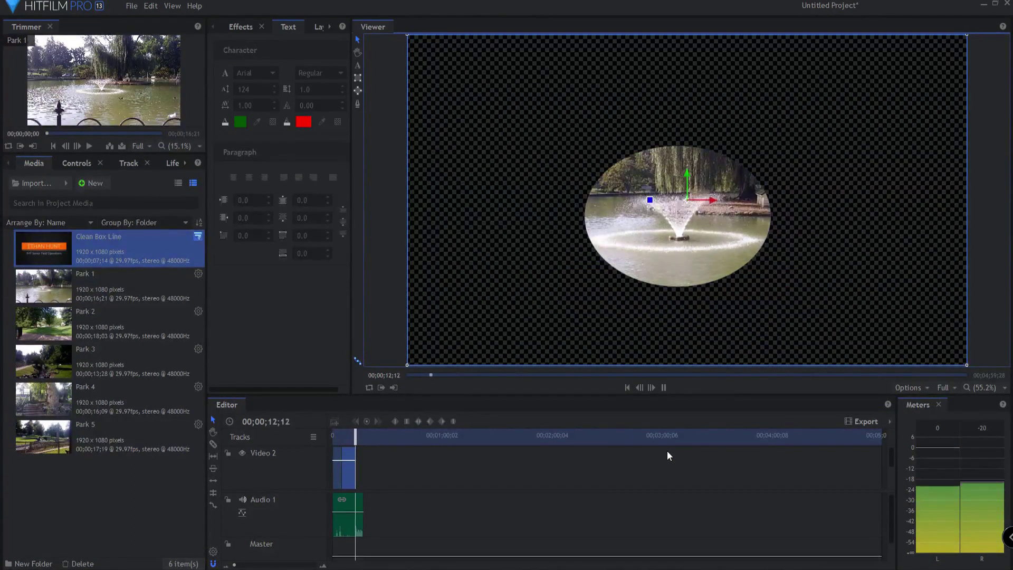
pyautogui.click(664, 388)
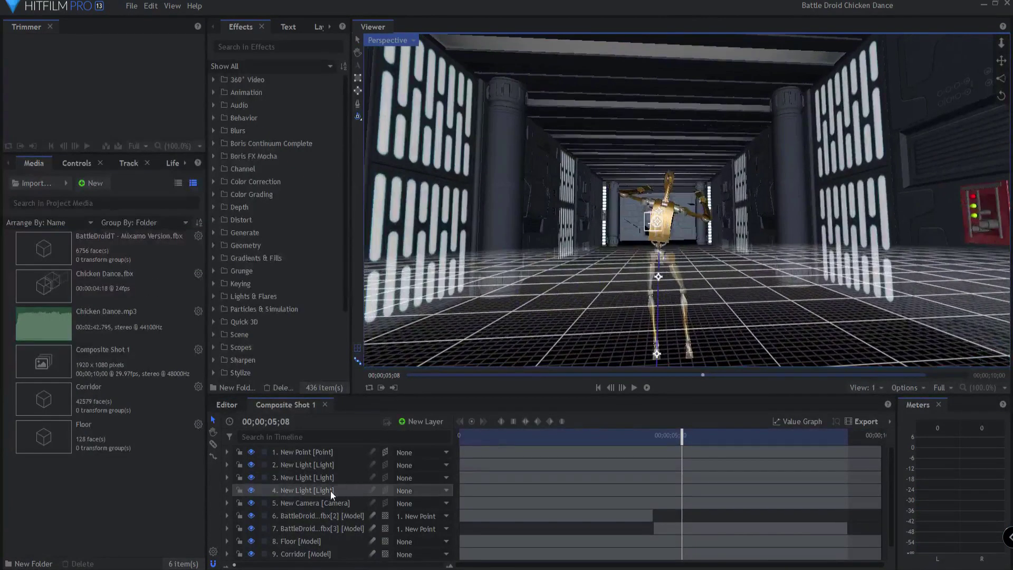
# Select the second BattleDroid model layer, orbit the corridor view, and search effects for 'layer'
pyautogui.click(305, 516)
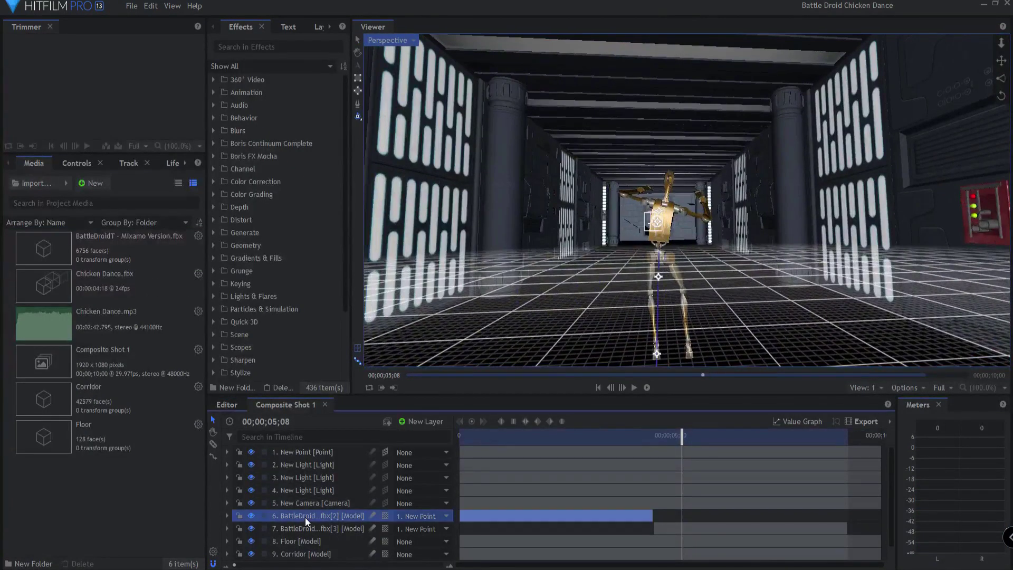
pyautogui.moveTo(649, 336); pyautogui.dragTo(865, 335)
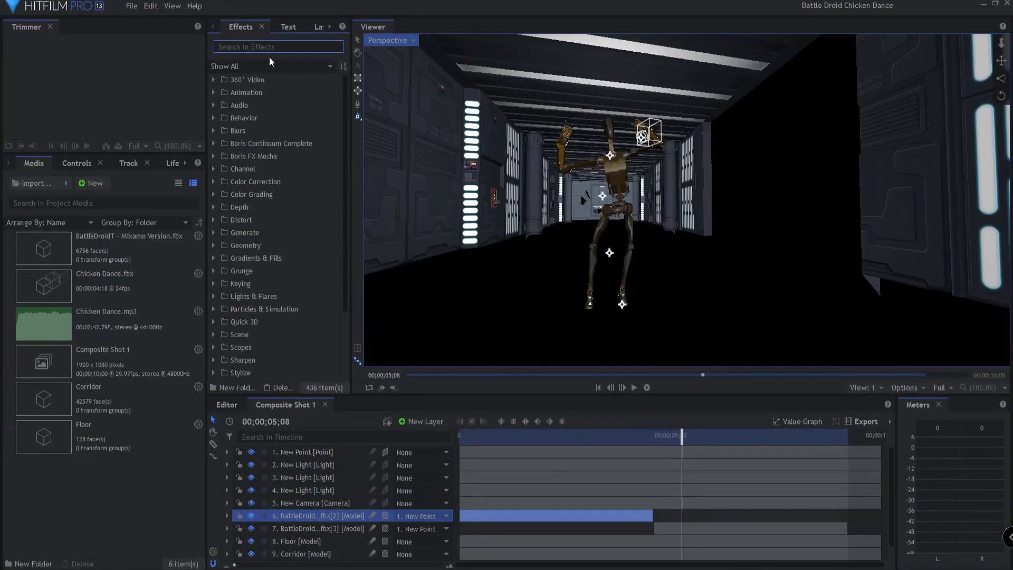
pyautogui.click(269, 50)
pyautogui.write('layer')
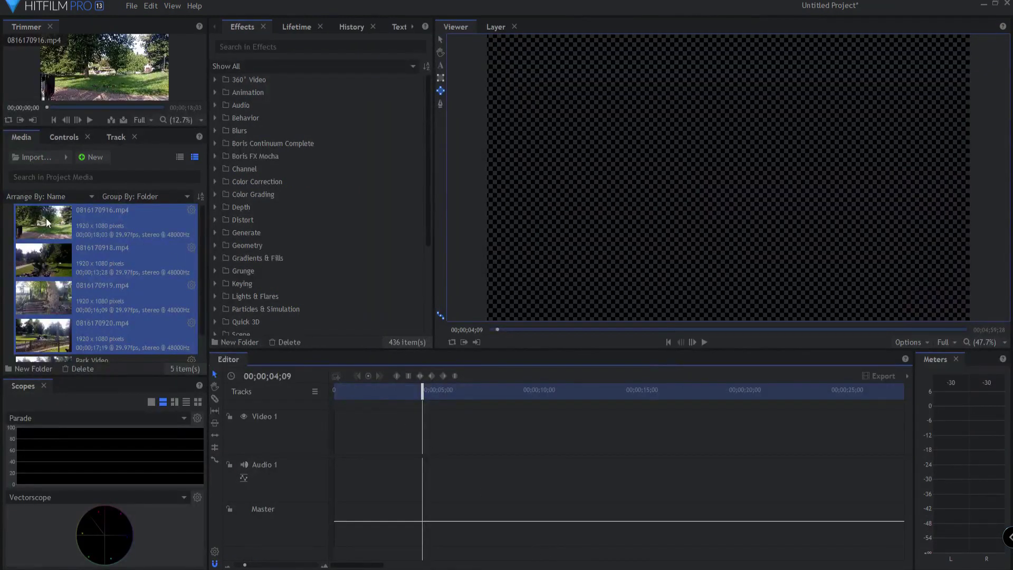
# Add the park clips to Video 1, zoom out, and trim the end of the first clip
pyautogui.moveTo(48, 224); pyautogui.dragTo(334, 440)
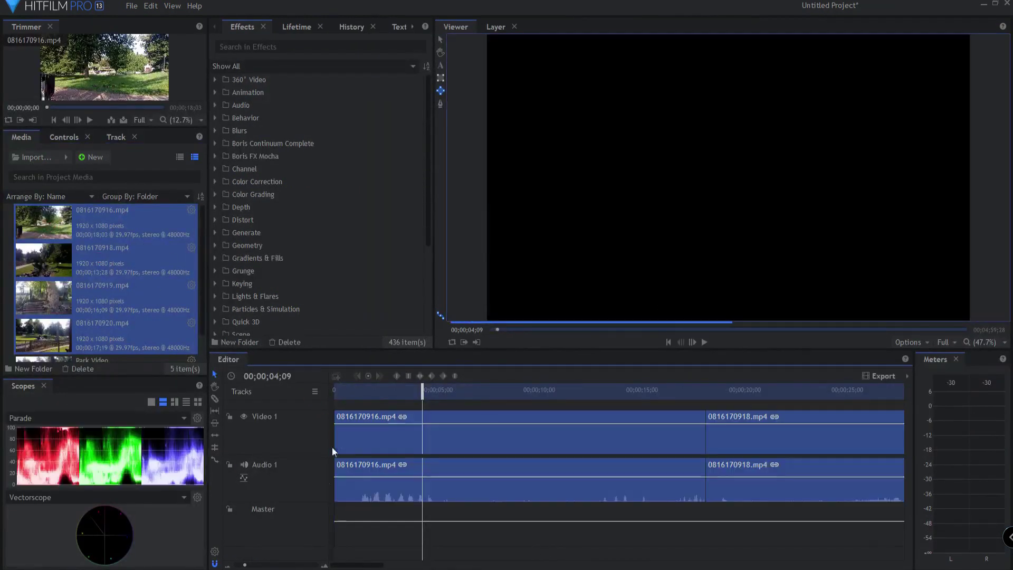
pyautogui.moveTo(244, 566); pyautogui.dragTo(237, 564)
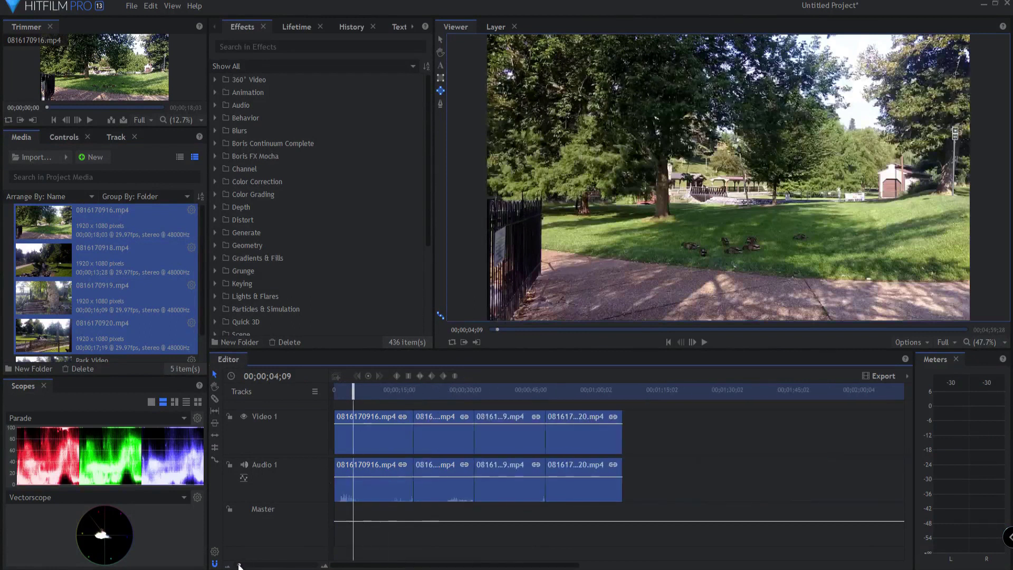
pyautogui.moveTo(413, 445)
pyautogui.mouseDown()
pyautogui.moveTo(386, 445)
pyautogui.moveTo(402, 442)
pyautogui.mouseUp()
pyautogui.click(427, 446)
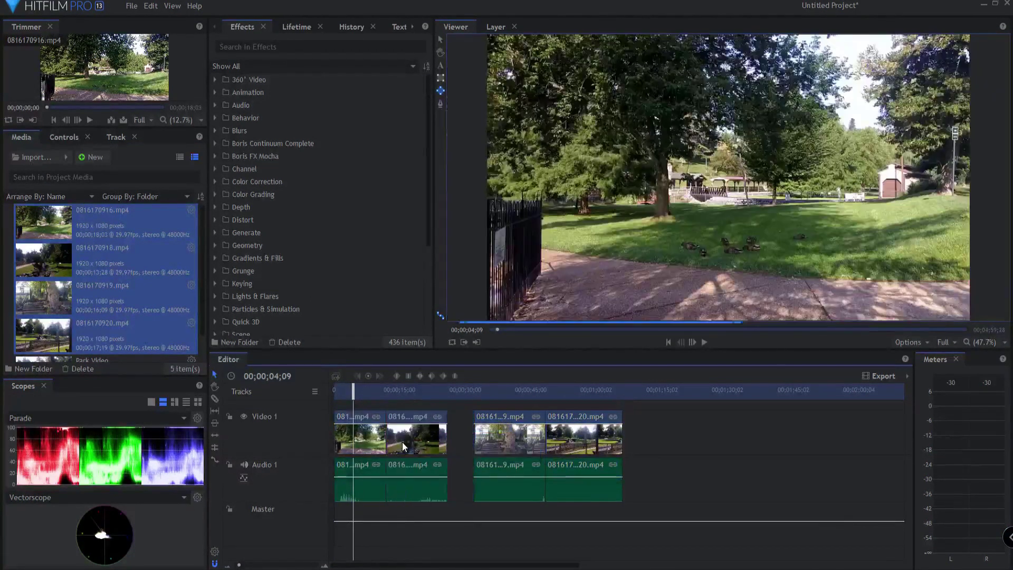
# Slide the clips left, ripple-delete the remaining gap, and play the Tron timeline
pyautogui.moveTo(500, 443); pyautogui.dragTo(478, 443)
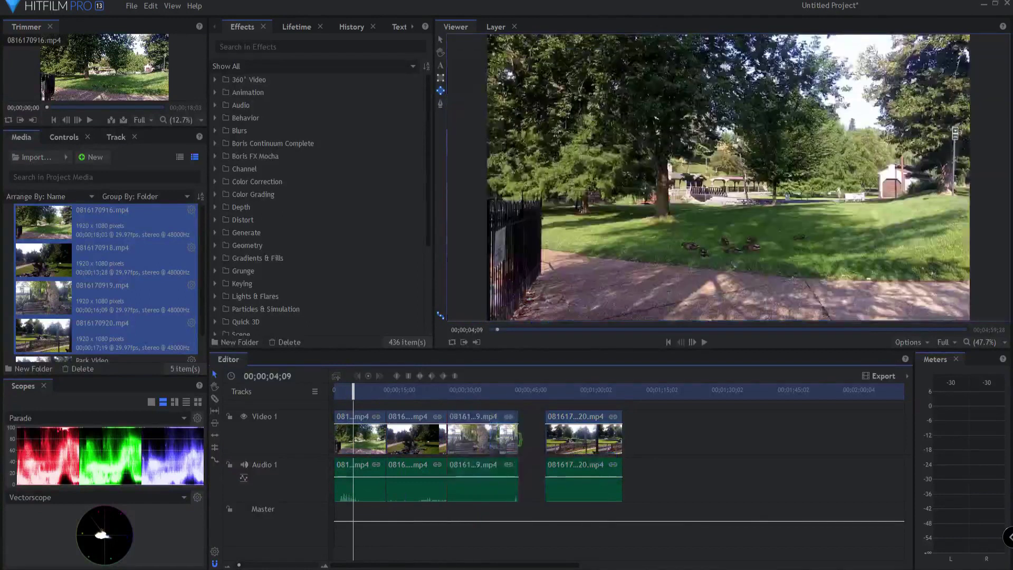
pyautogui.rightClick(524, 440)
pyautogui.click(552, 385)
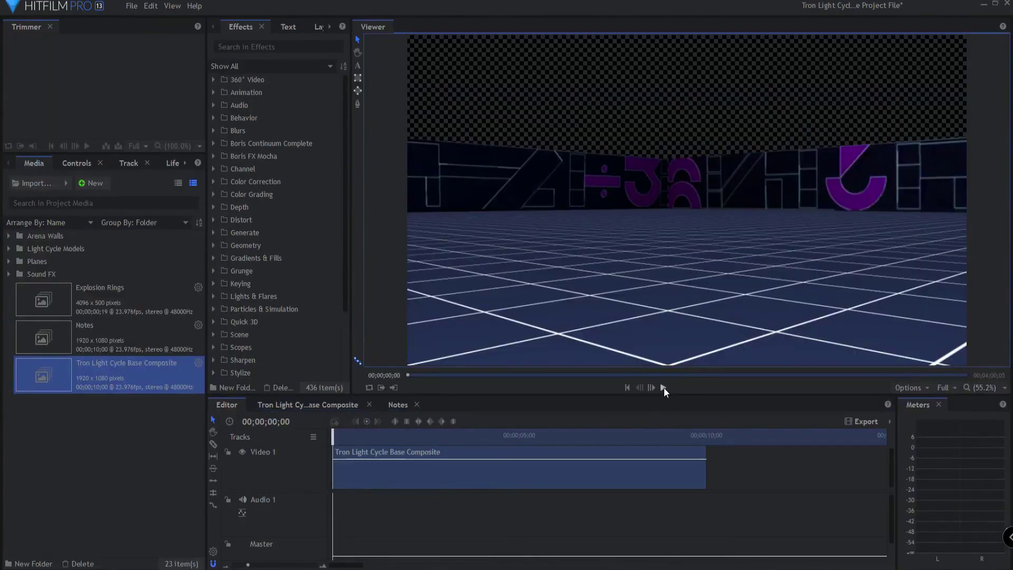
pyautogui.click(664, 389)
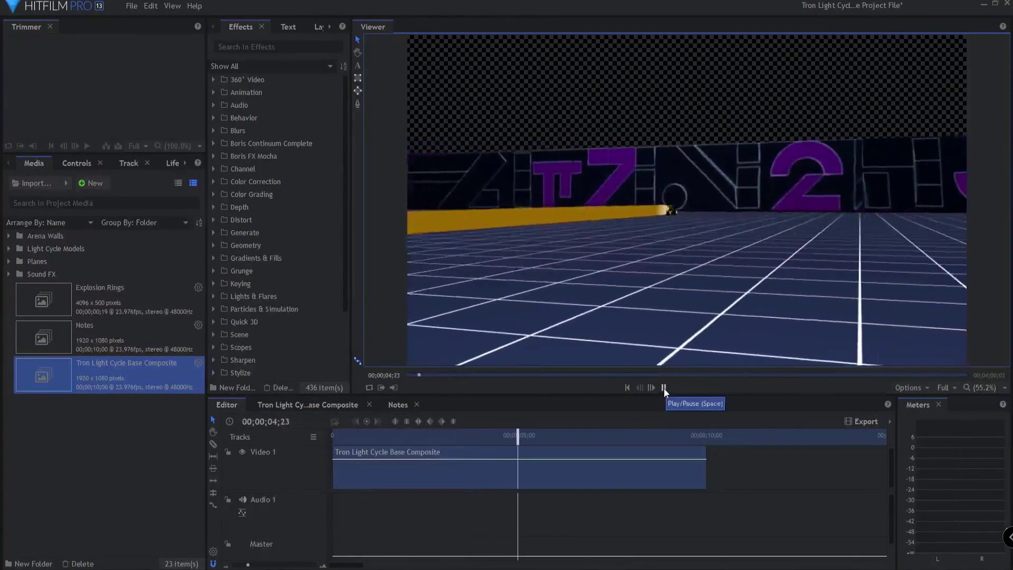
# Stop playback, switch to the Tron Light Cycle Base Composite, and play its camera move
pyautogui.click(664, 388)
pyautogui.click(319, 403)
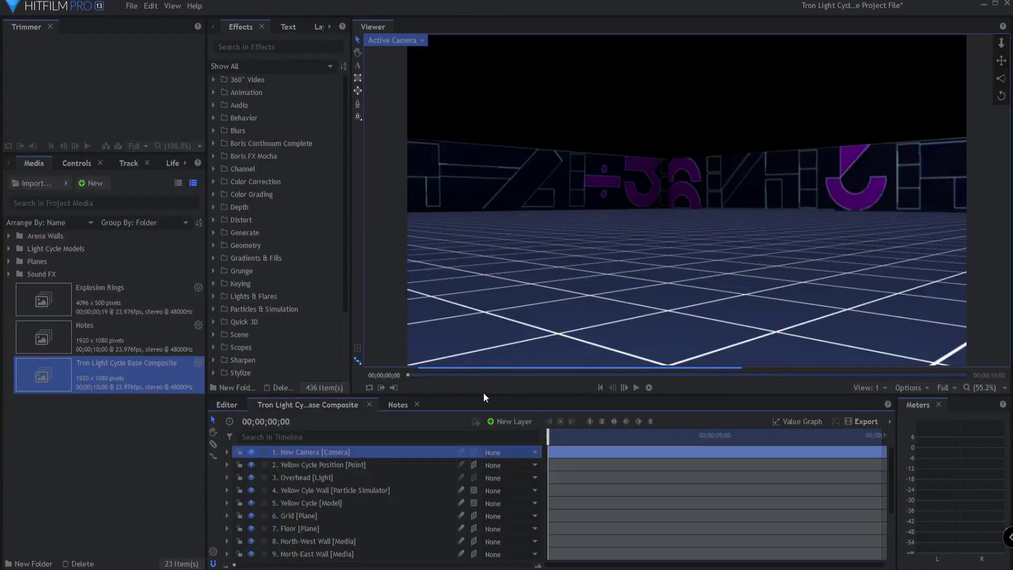
pyautogui.click(637, 387)
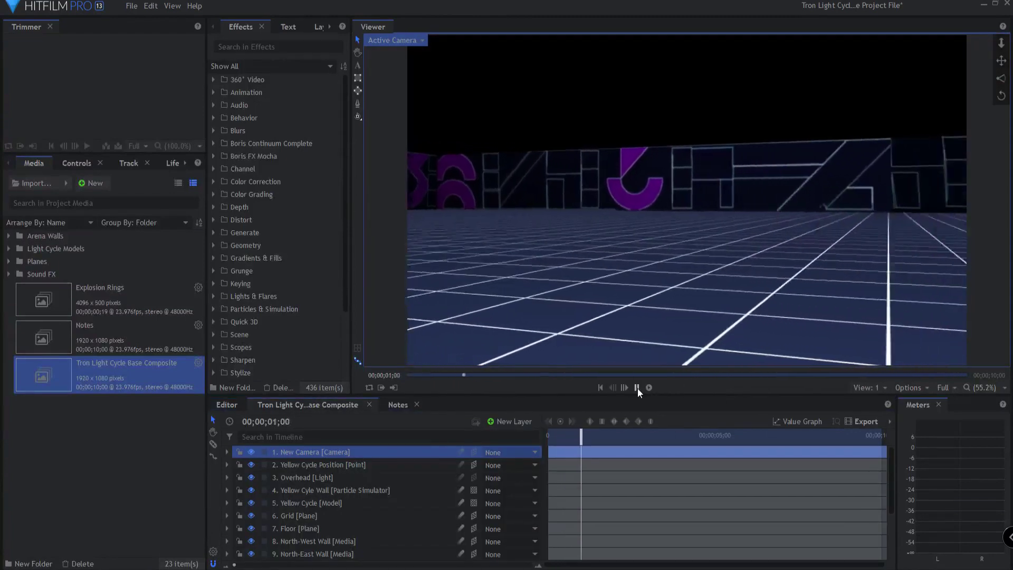